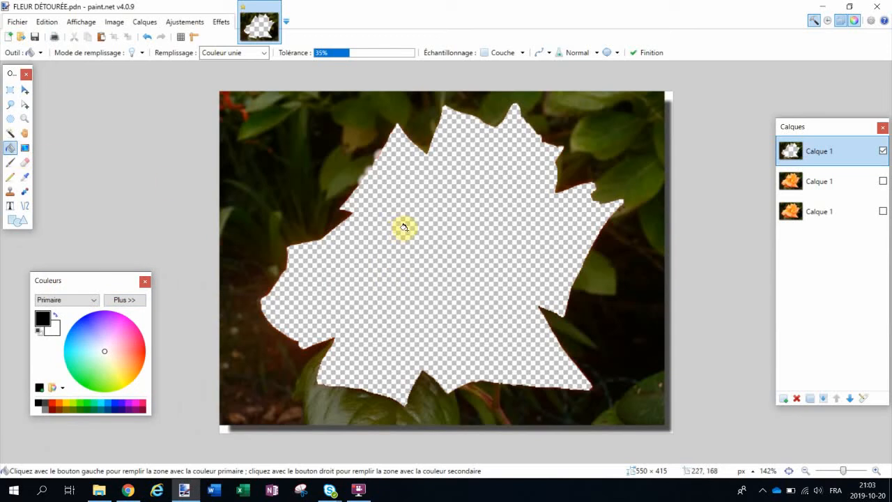
- Fill the transparent flower-shaped area of the active layer with solid black
click(405, 227)
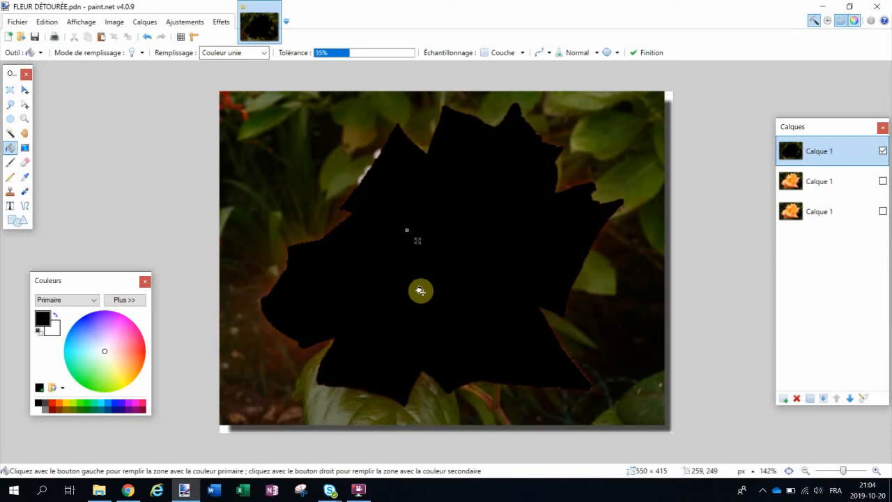
- Set the Paintbrush width to 4 and paint black along the fringe of the flower silhouette's upper petals
click(11, 163)
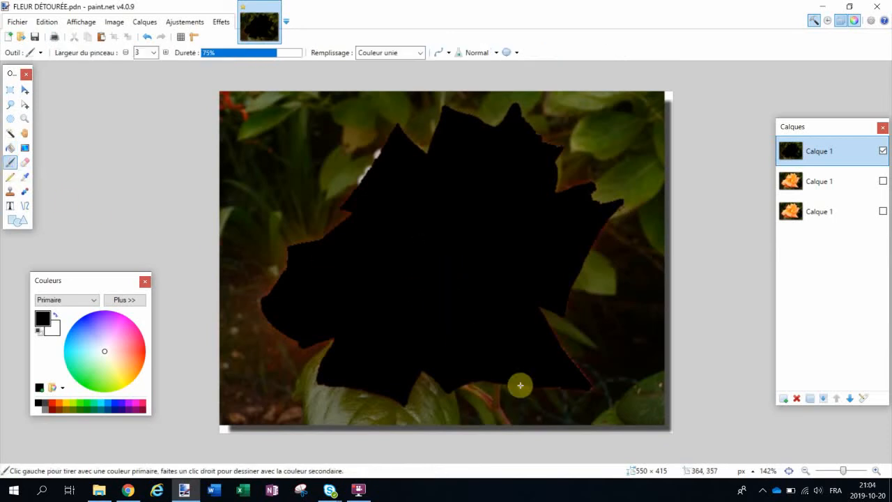
scroll(536, 386, up, 5)
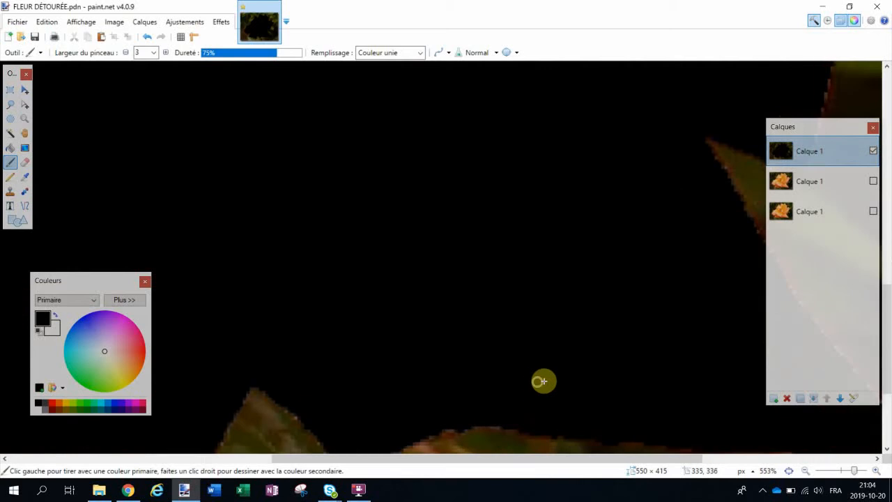
drag(555, 373, 337, 360)
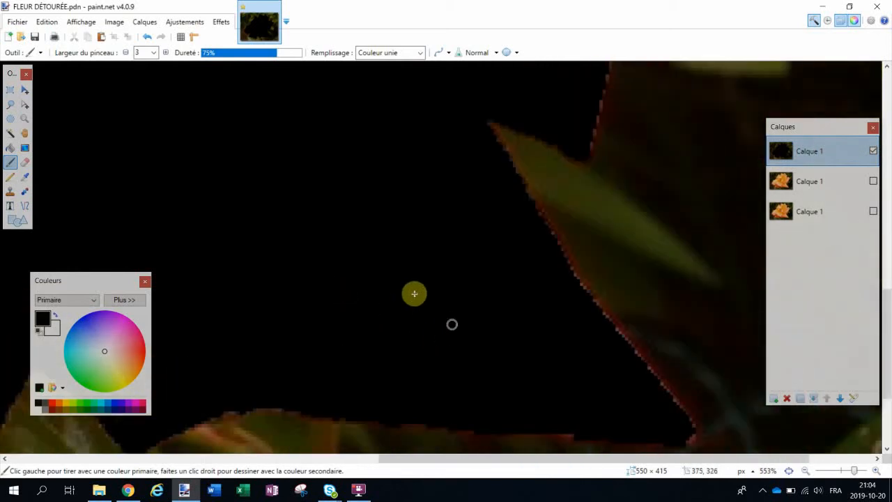
drag(420, 327, 432, 356)
drag(497, 202, 467, 313)
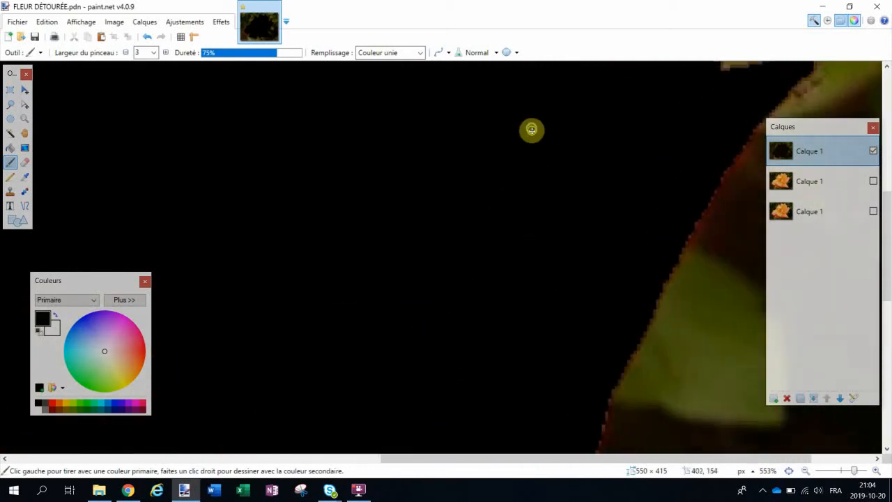
drag(529, 130, 516, 409)
drag(434, 231, 519, 378)
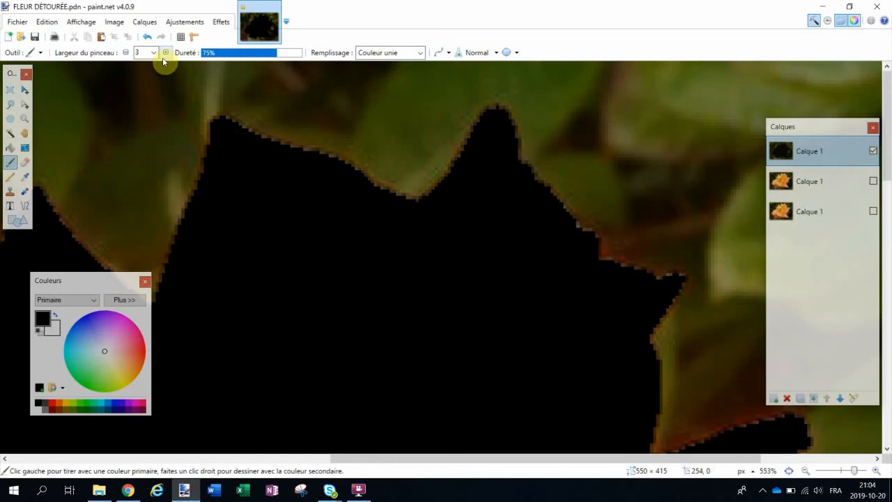
mouse_move(255, 157)
mouse_down()
mouse_move(460, 163)
mouse_move(369, 154)
mouse_move(348, 139)
mouse_up()
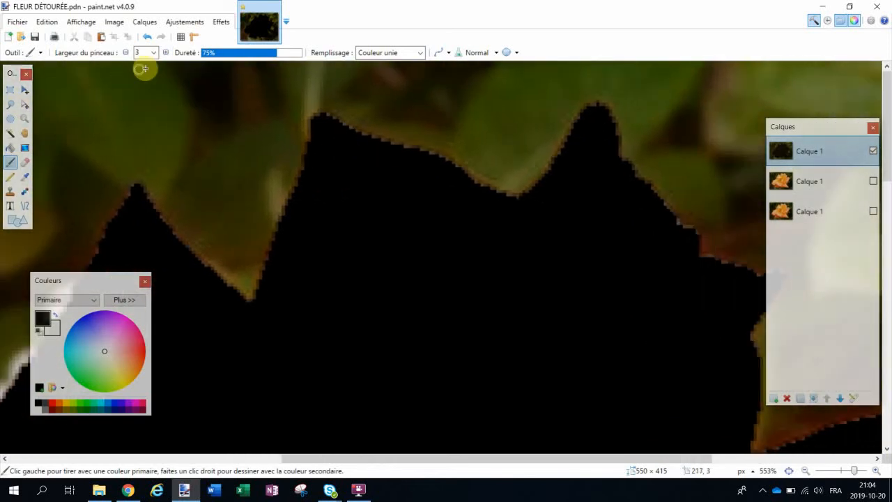
click(165, 52)
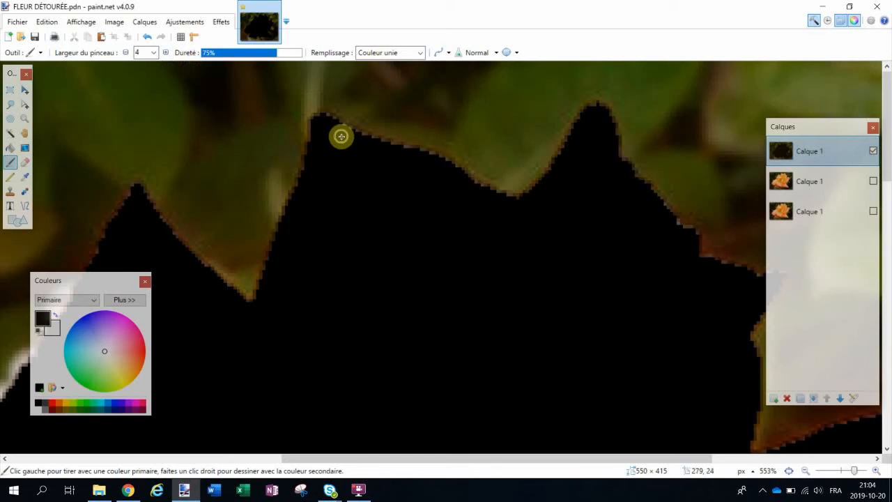
drag(531, 201, 348, 133)
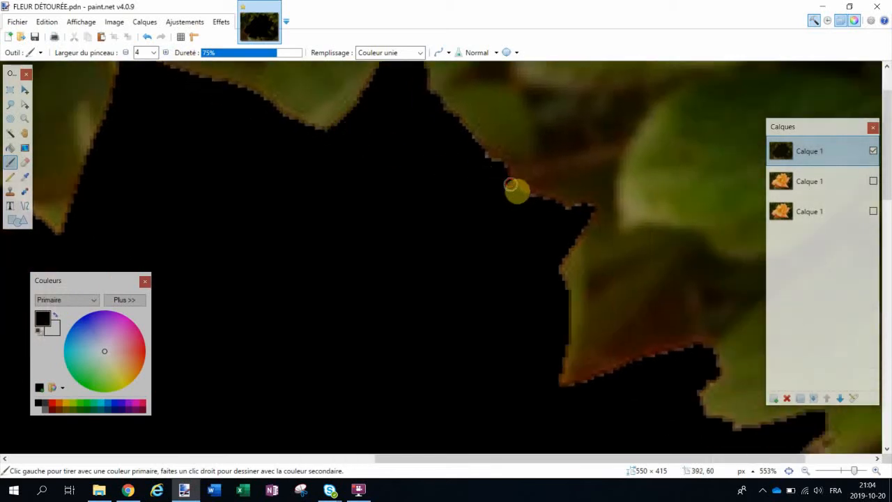
drag(517, 207, 423, 215)
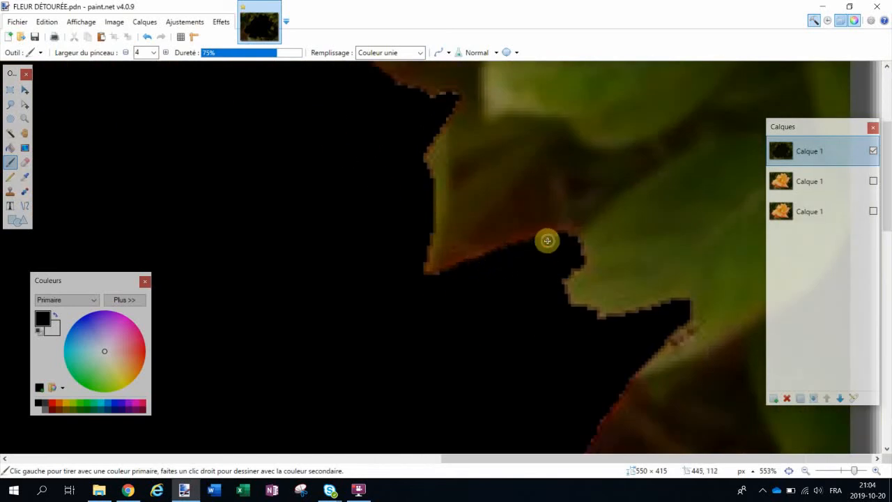
- Paint black over the light fringe along the silhouette's right edge, down to the pointed green leaf
scroll(553, 257, down, 4)
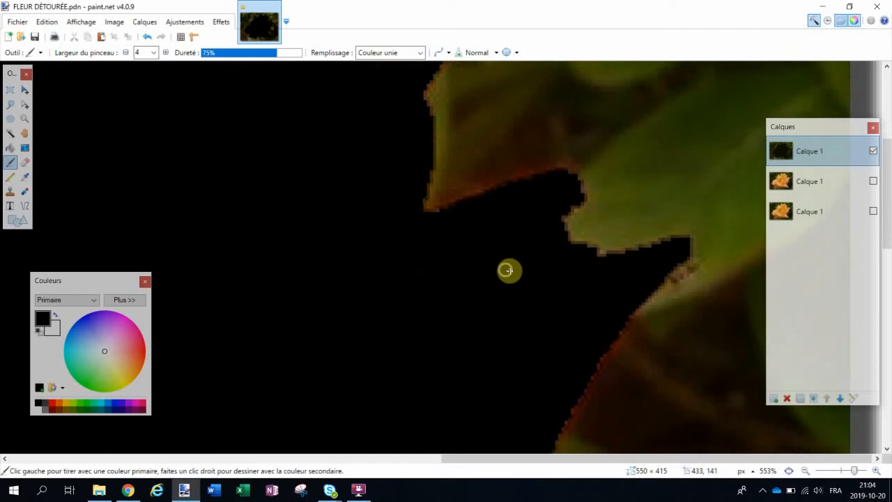
scroll(505, 159, down, 1)
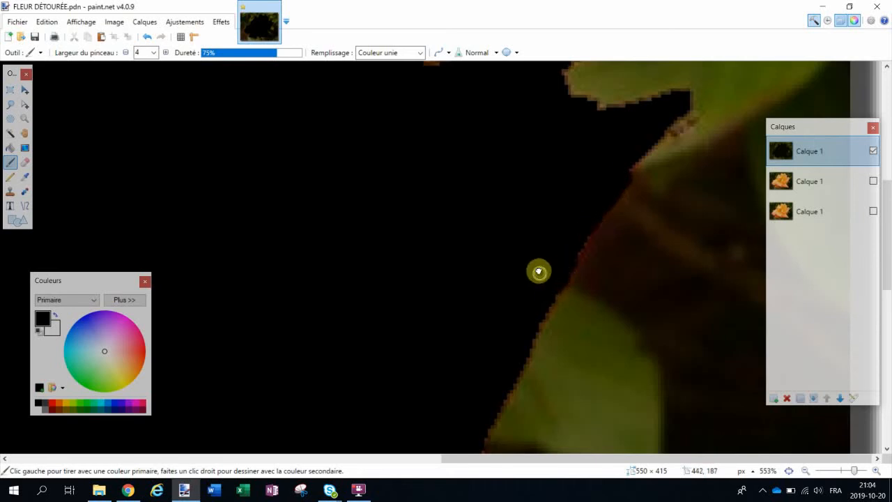
scroll(537, 268, up, 1)
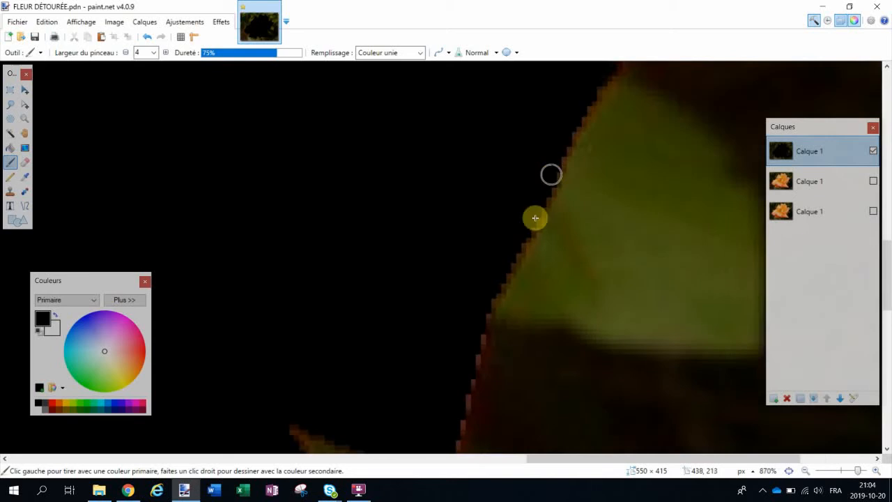
scroll(495, 257, up, 1)
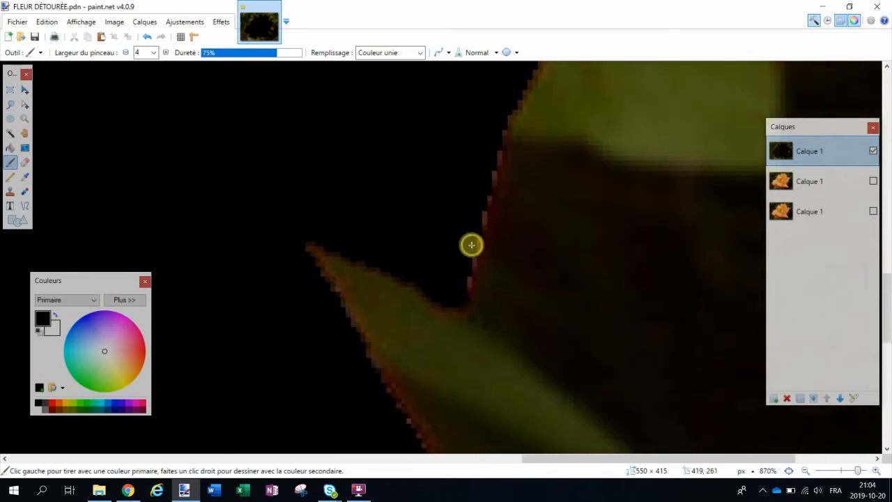
mouse_move(466, 264)
mouse_down()
mouse_move(456, 302)
mouse_move(315, 237)
mouse_move(311, 264)
mouse_move(299, 256)
mouse_move(257, 119)
mouse_up()
- Paint black over the light pixels beside the pointed leaf, down to the silhouette's lower-right tip
scroll(257, 251, down, 3)
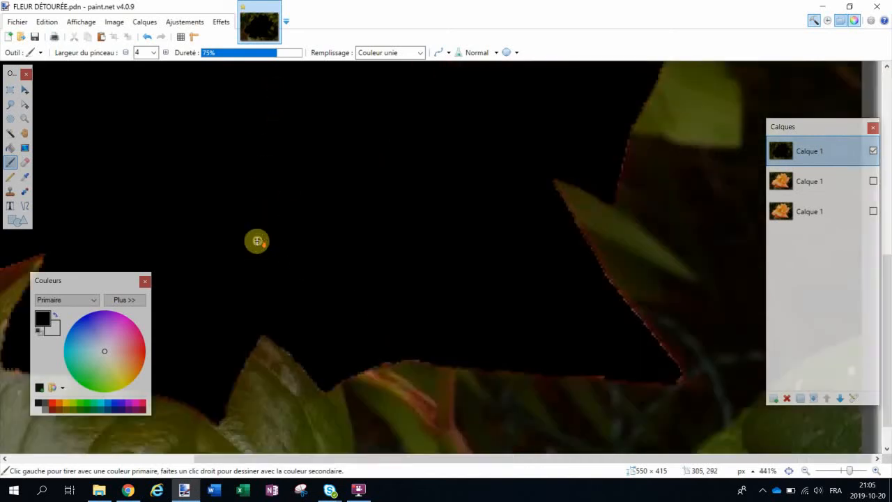
scroll(257, 241, down, 3)
scroll(637, 351, up, 3)
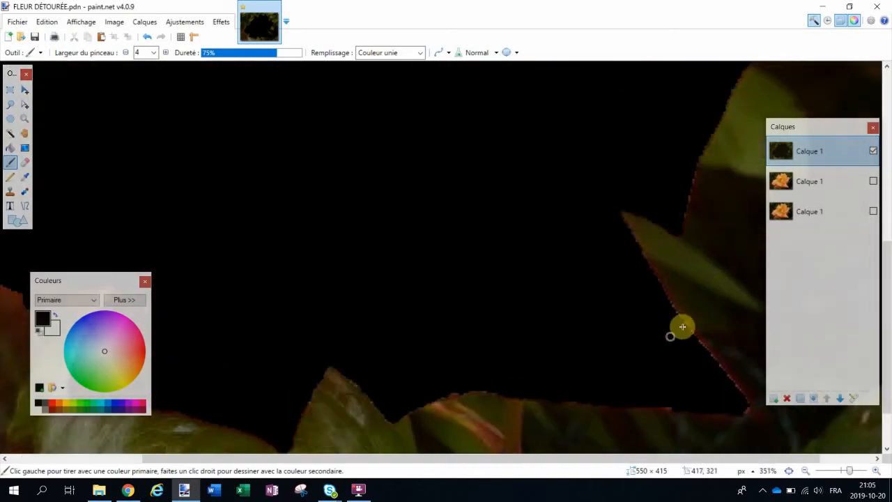
scroll(682, 327, up, 4)
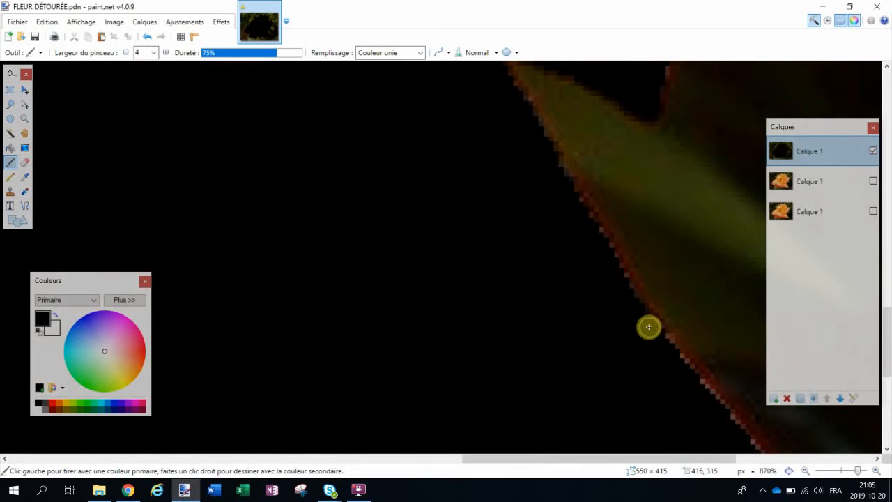
mouse_move(655, 350)
mouse_down()
mouse_move(583, 308)
mouse_move(431, 138)
mouse_move(506, 218)
mouse_up()
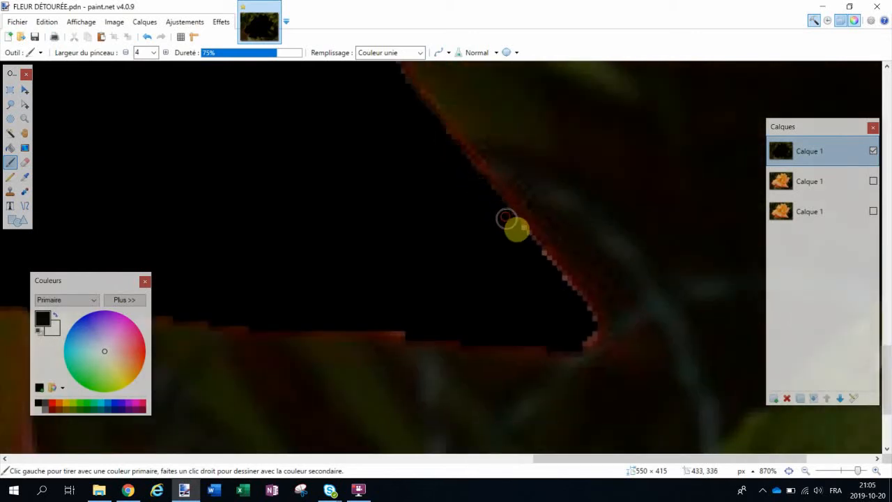
mouse_move(532, 252)
mouse_down()
mouse_move(560, 287)
mouse_move(547, 299)
mouse_move(583, 314)
mouse_up()
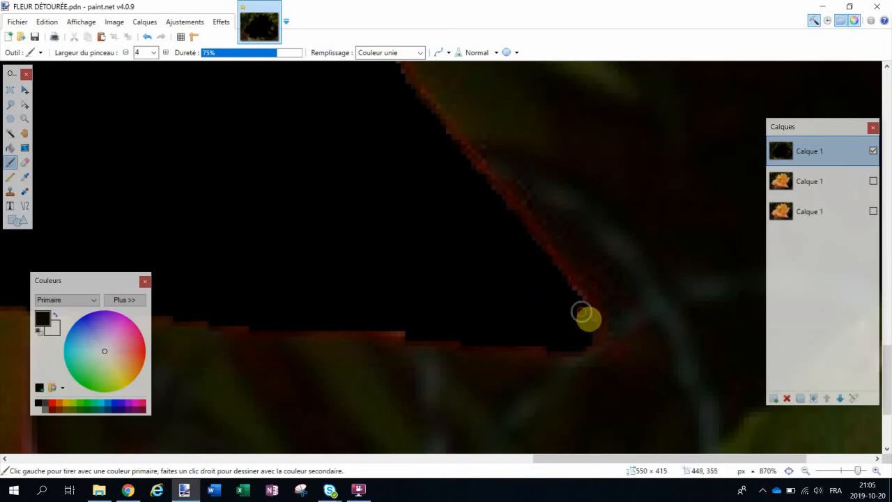
- Touch up the silhouette's bottom edge in black, from the lower-right tip to the peak of the large green leaf
key(space)
drag(410, 277, 567, 257)
drag(430, 242, 440, 226)
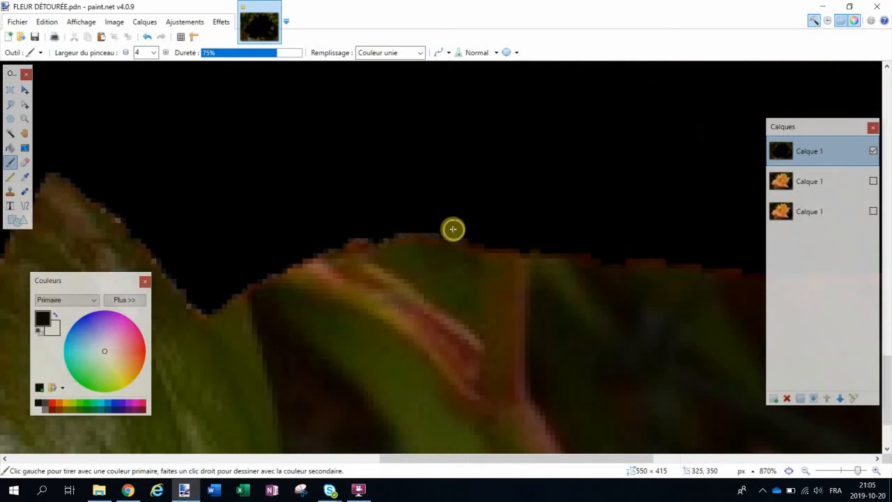
scroll(418, 216, left, 3)
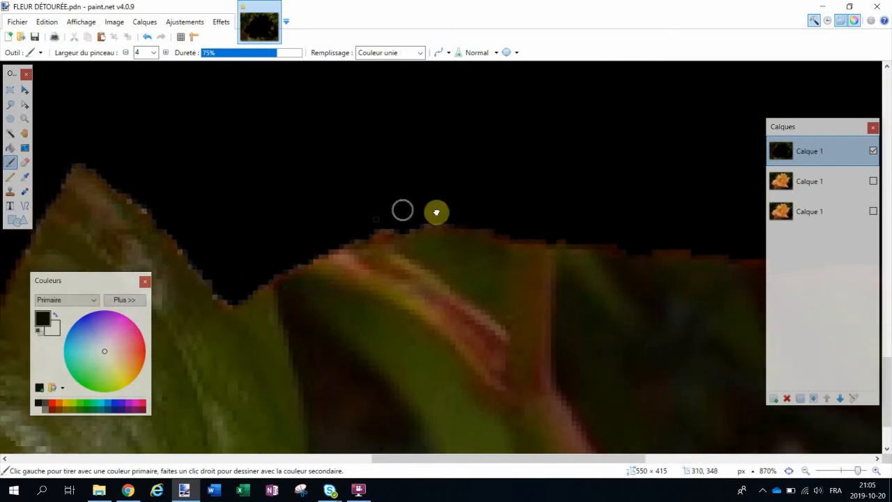
click(368, 289)
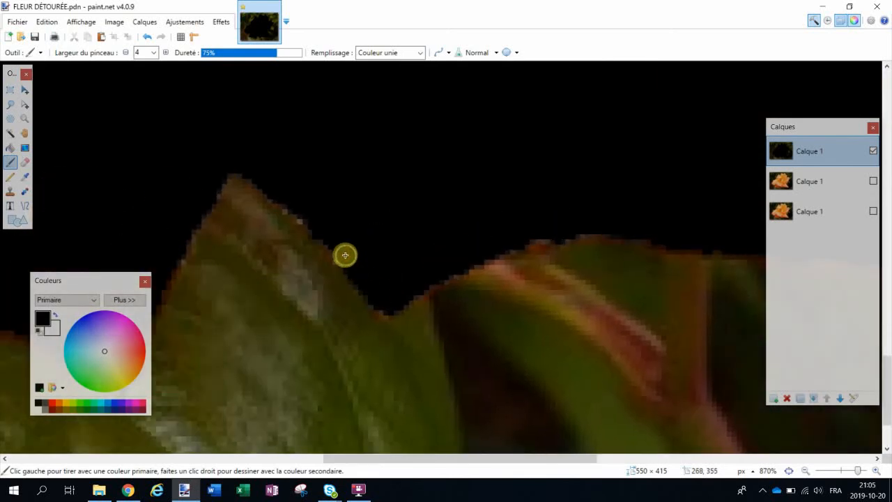
drag(332, 243, 310, 215)
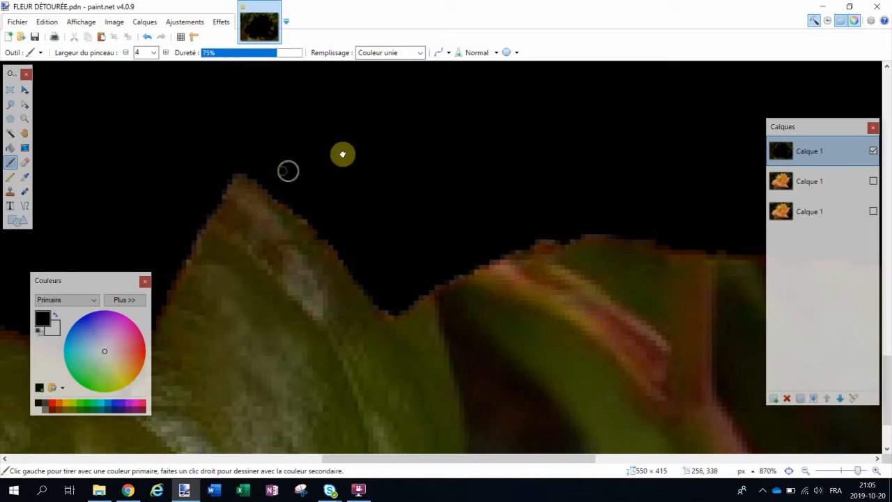
- Set the brush hardness to 91% and touch up the silhouette's lower-left edge in black around the large leaves
scroll(338, 139, left, 2)
scroll(334, 125, down, 1)
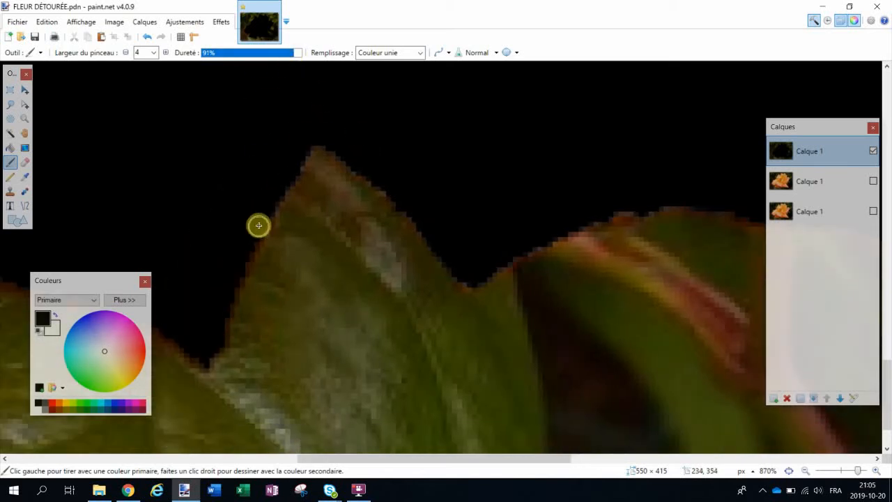
scroll(247, 235, left, 3)
scroll(247, 235, down, 2)
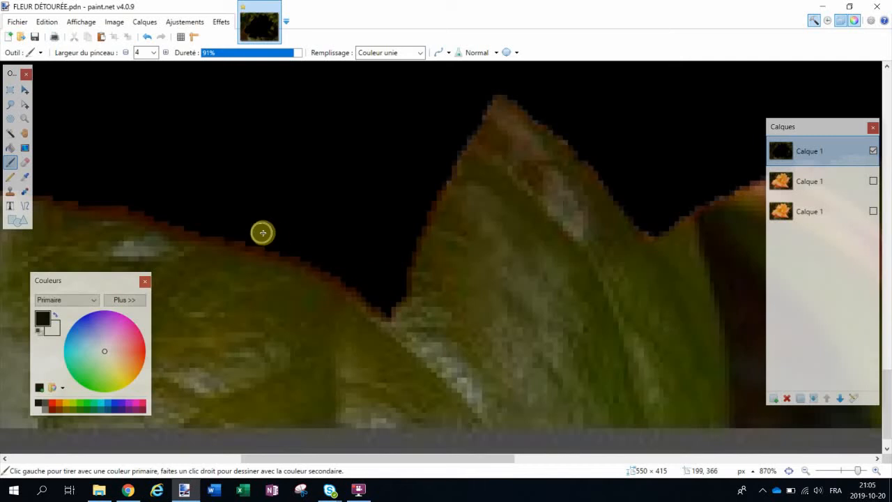
scroll(262, 232, left, 3)
scroll(263, 232, up, 1)
mouse_move(439, 261)
mouse_down()
mouse_move(205, 205)
mouse_move(442, 277)
mouse_move(317, 302)
mouse_up()
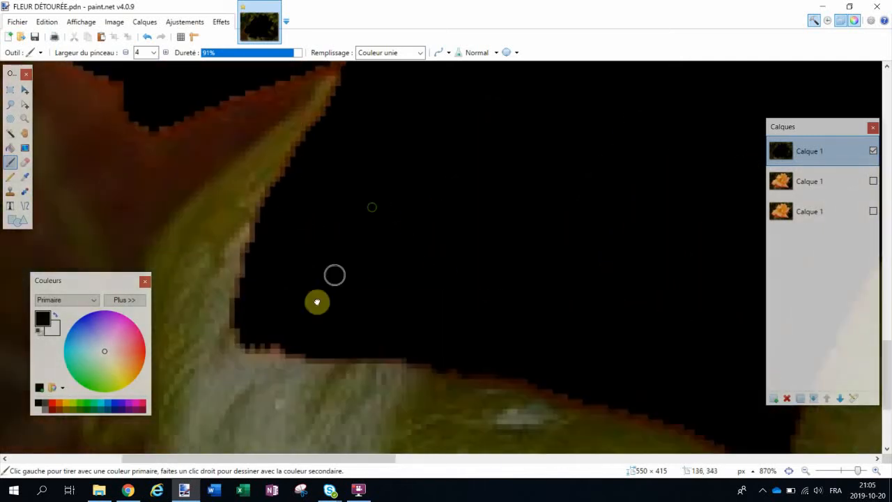
- Blacken the remaining light fringe along the silhouette's left side, around the leftmost petal
scroll(317, 302, up, 3)
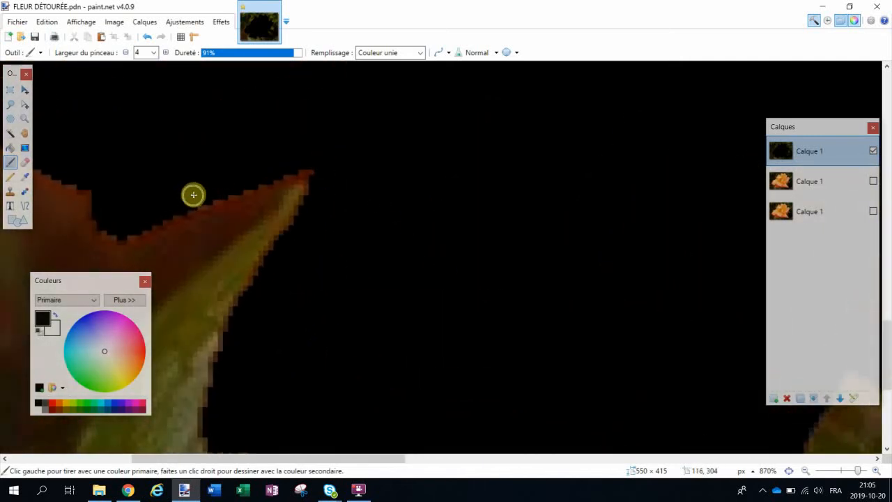
scroll(199, 191, down, 6)
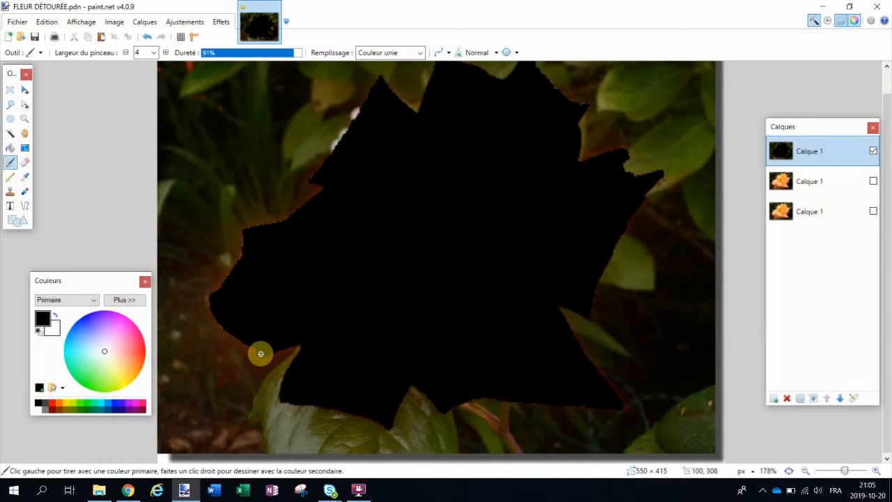
scroll(254, 348, up, 4)
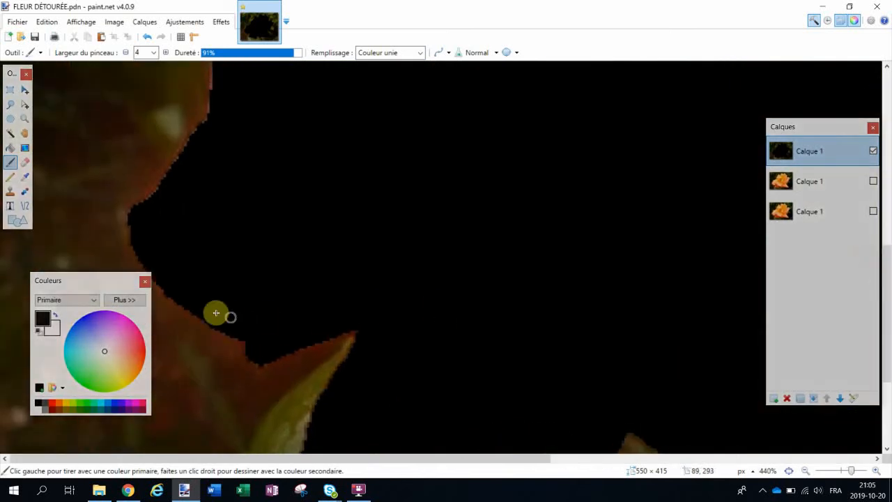
scroll(216, 313, up, 4)
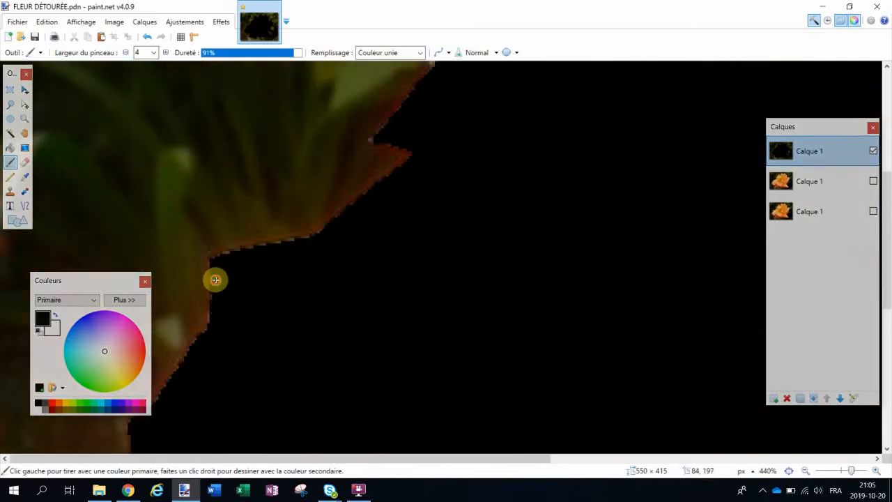
scroll(299, 286, up, 1)
scroll(300, 285, right, 1)
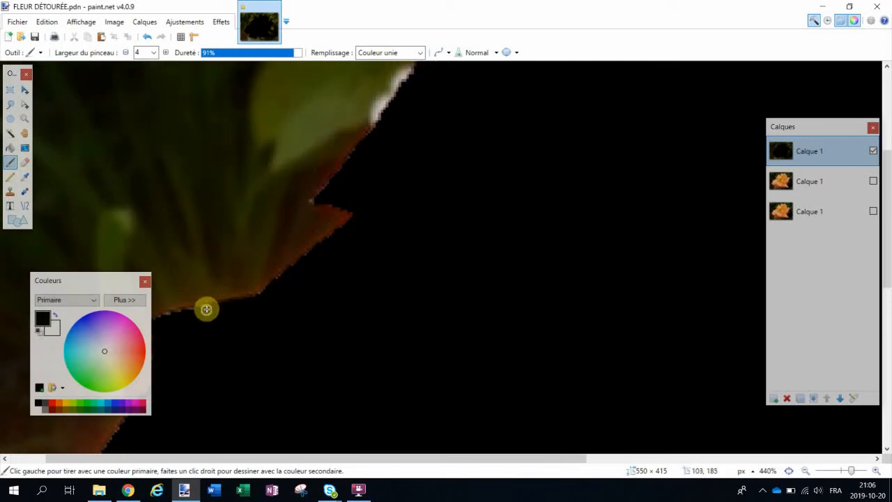
scroll(196, 313, up, 1)
scroll(247, 293, up, 1)
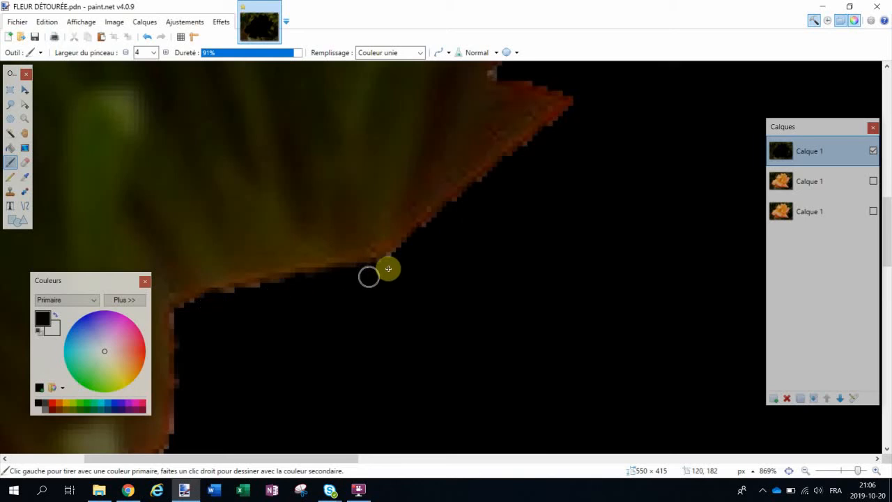
- Touch up the silhouette's upper-left edge in black, past the white spots to the upper petals
mouse_move(446, 223)
mouse_down()
mouse_move(435, 282)
mouse_move(501, 227)
mouse_move(447, 296)
mouse_move(424, 242)
mouse_move(389, 229)
mouse_move(462, 151)
mouse_move(471, 162)
mouse_move(404, 289)
mouse_up()
drag(506, 175, 381, 344)
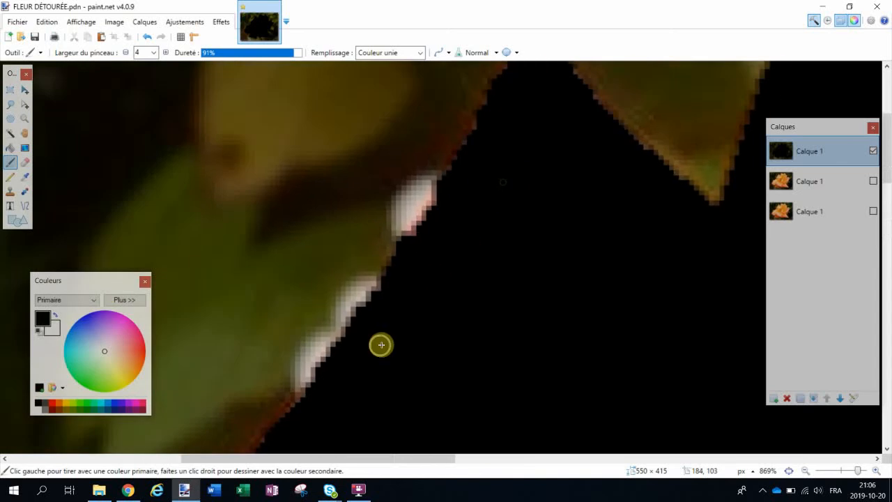
drag(428, 267, 377, 307)
drag(501, 230, 397, 291)
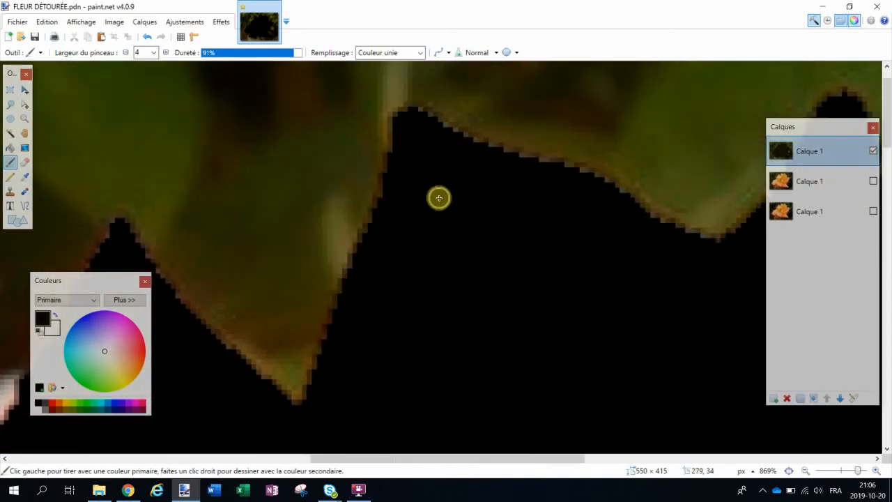
drag(565, 233, 477, 217)
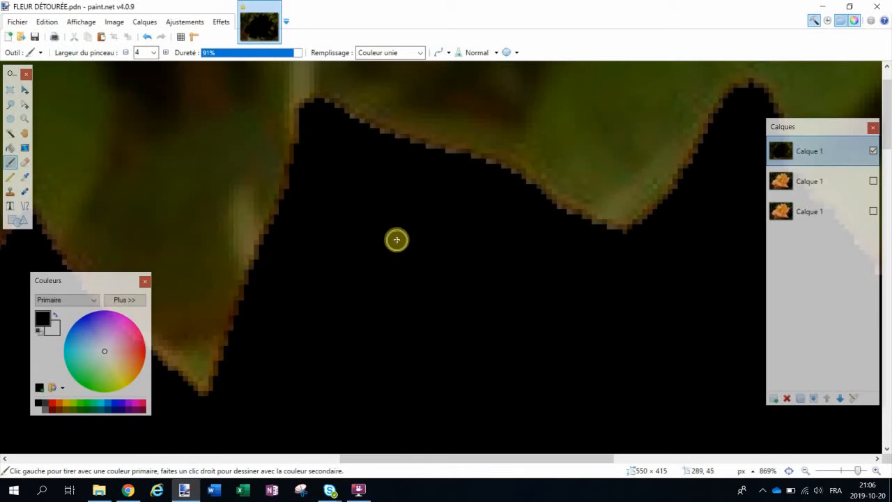
- Switch to the tutorial page in Chrome and read the Étape 3 instruction on selecting the subject with the magic wand
scroll(396, 239, down, 8)
scroll(395, 235, down, 1)
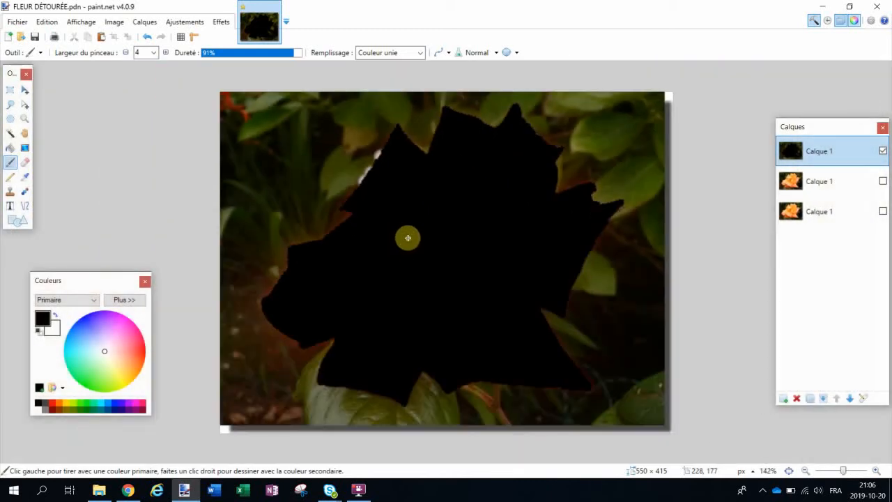
key(alt+Tab)
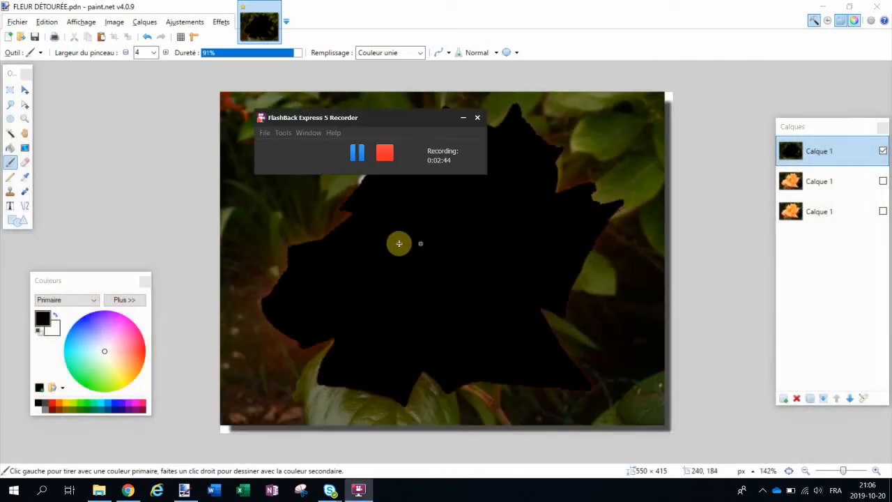
click(128, 490)
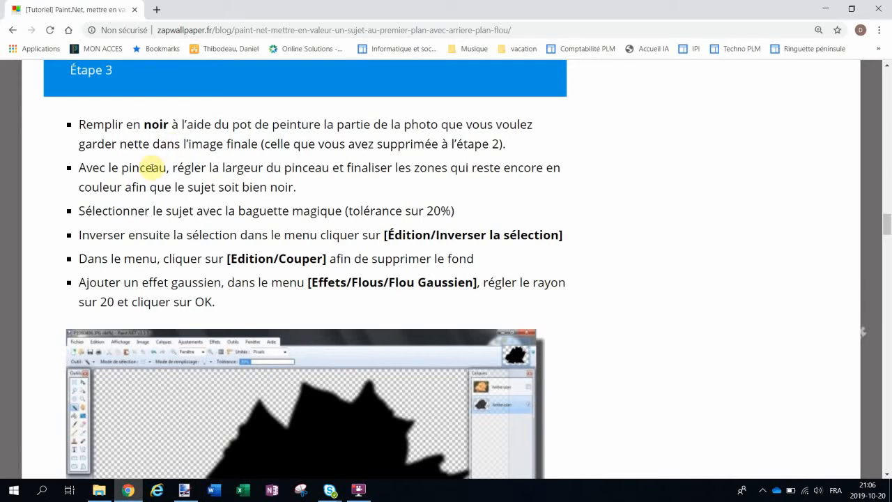
drag(151, 167, 248, 161)
drag(180, 209, 235, 211)
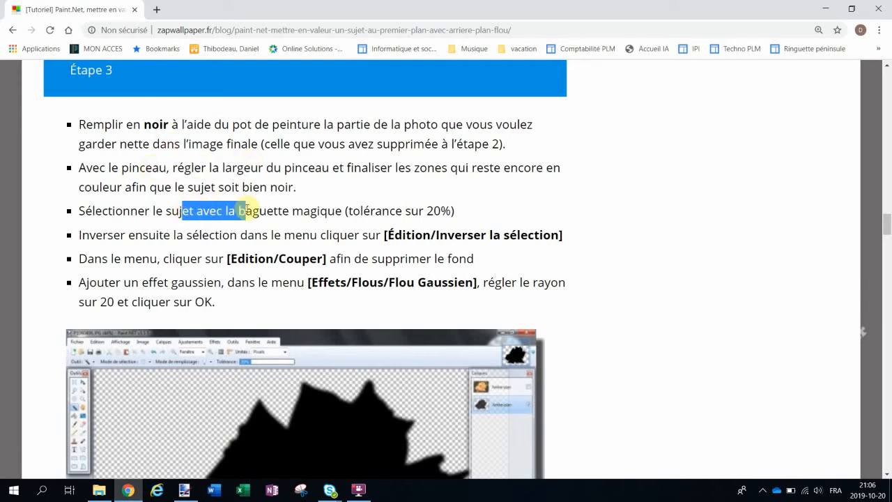
- Switch back to paint.net and select the black flower silhouette with the Magic Wand at 20% tolerance
key(alt+Tab)
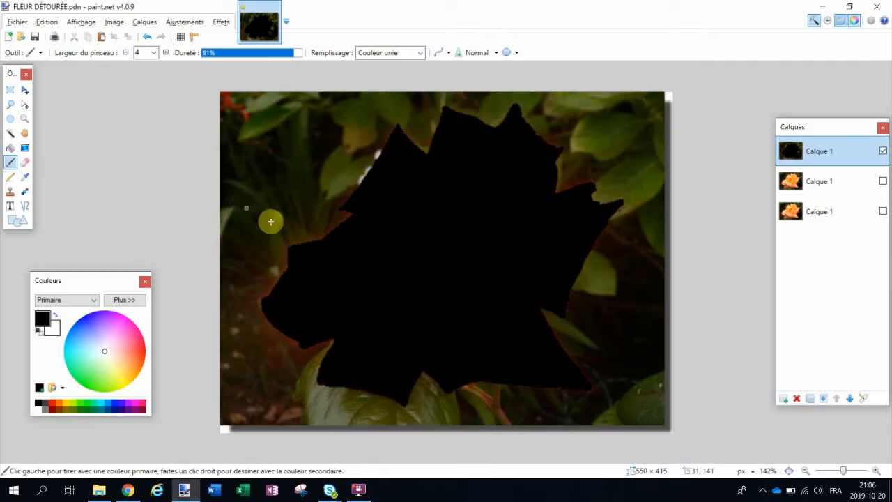
click(14, 136)
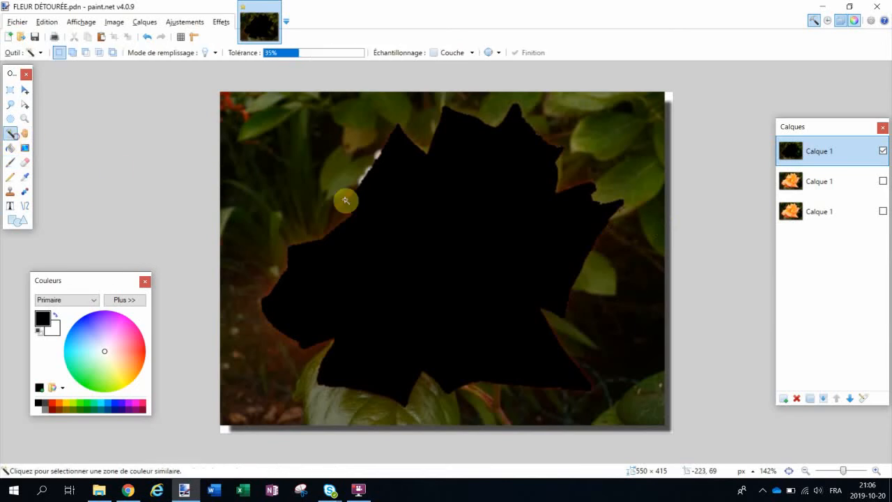
click(412, 217)
click(286, 54)
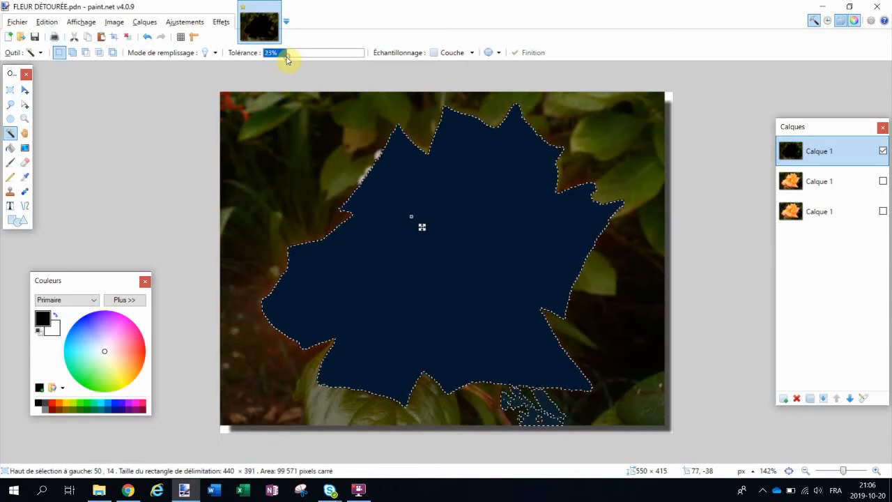
click(284, 55)
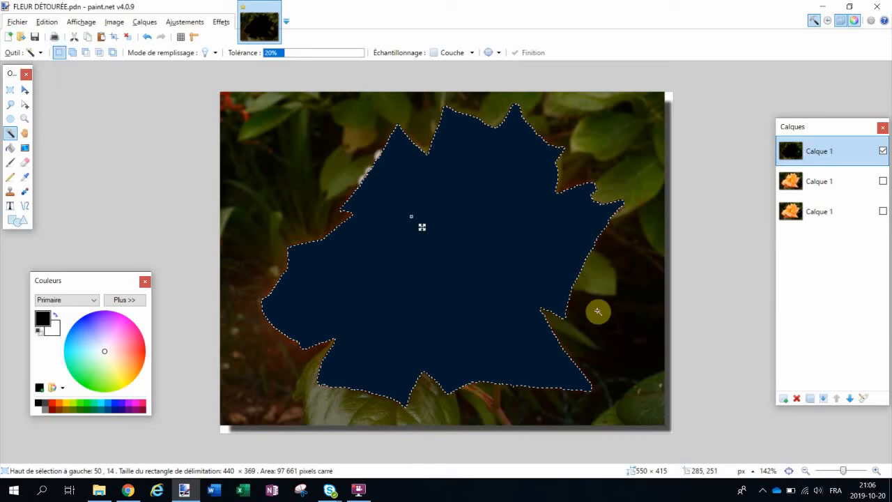
click(422, 227)
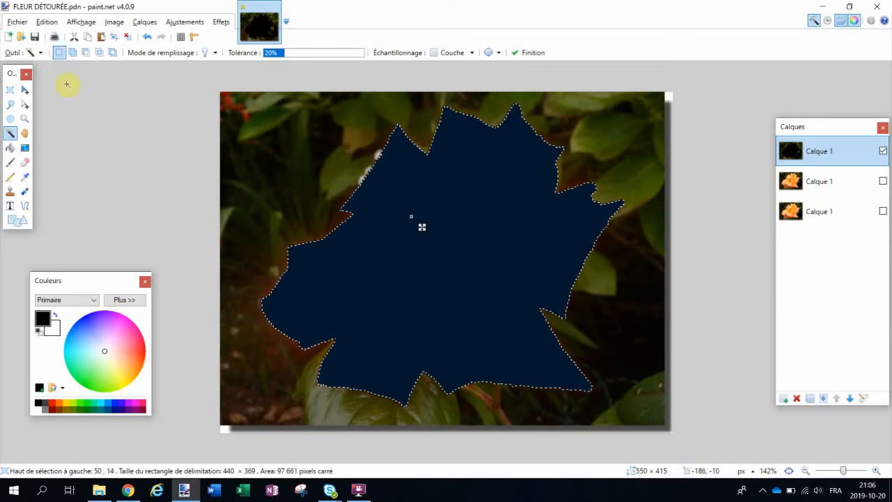
- Check the next Étape 3 instruction in Chrome and invert the selection in paint.net to cover the background around the silhouette
key(alt+Tab)
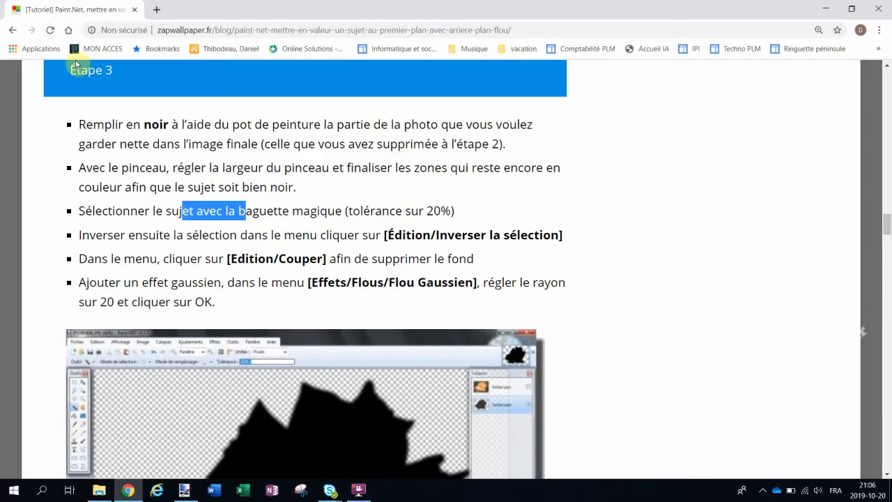
drag(145, 232, 213, 235)
key(alt+Tab)
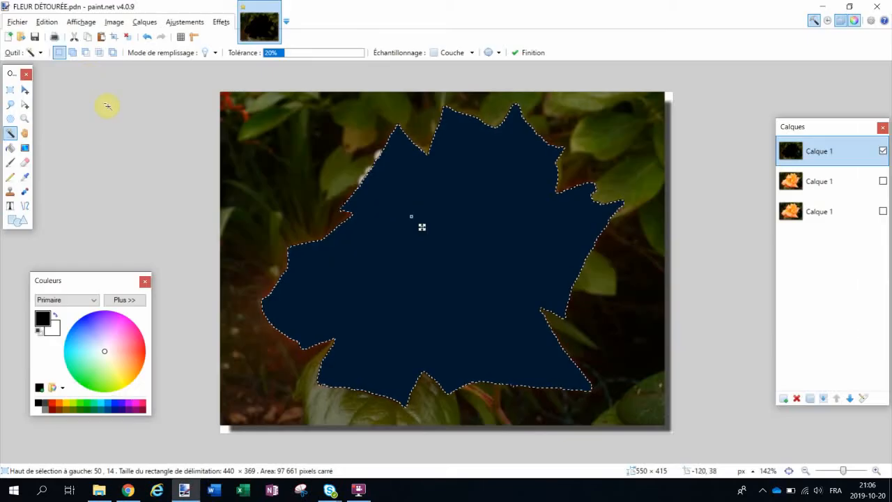
click(53, 25)
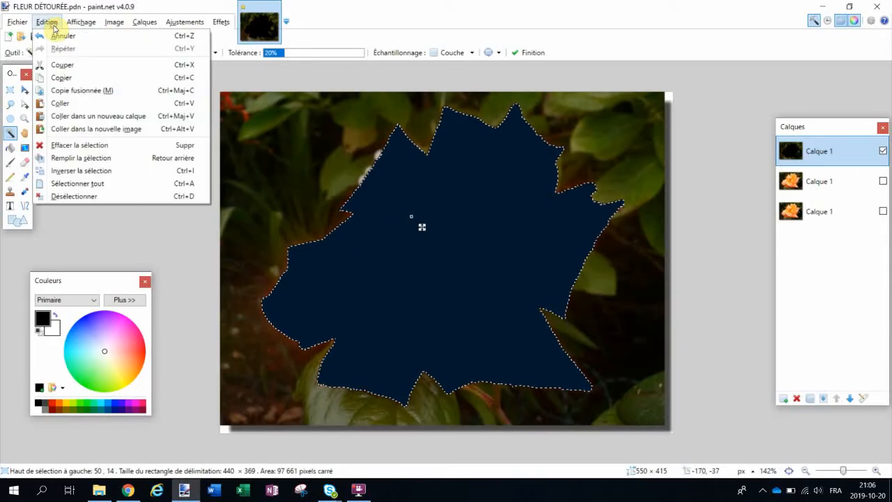
click(94, 170)
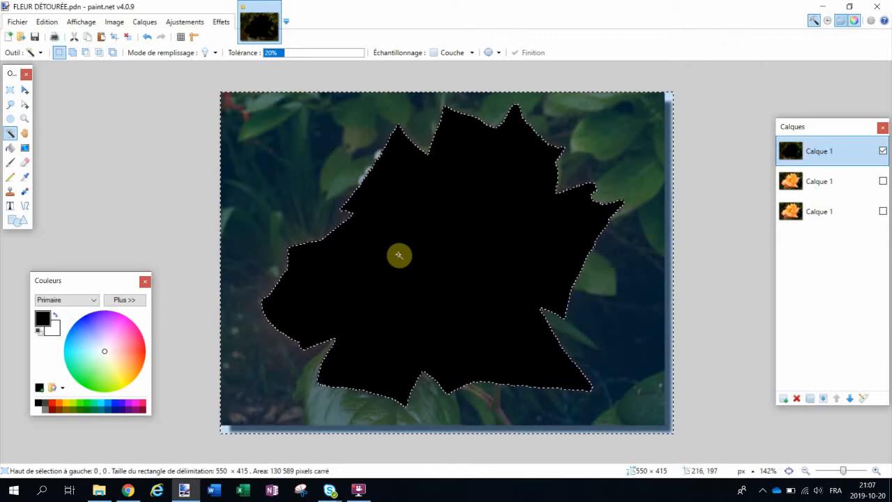
- Check the following Étape 3 instruction in Chrome and cut the selected background from the silhouette layer in paint.net
key(alt+Tab)
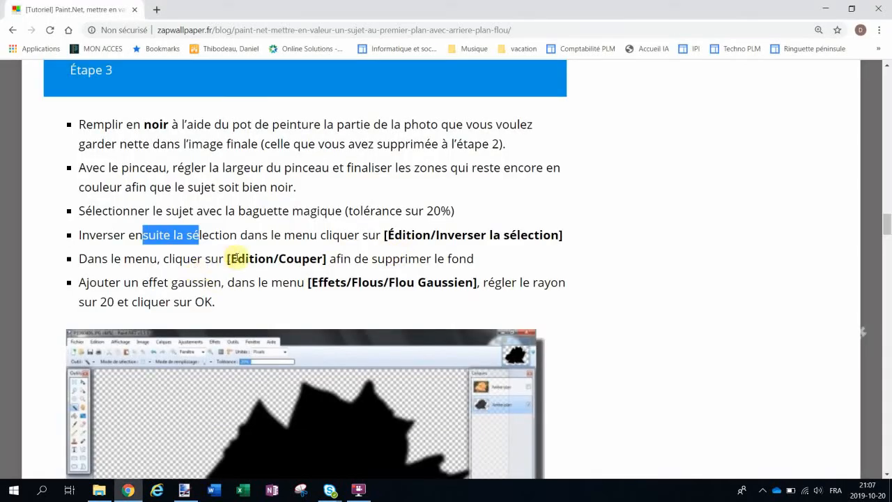
key(alt+Tab)
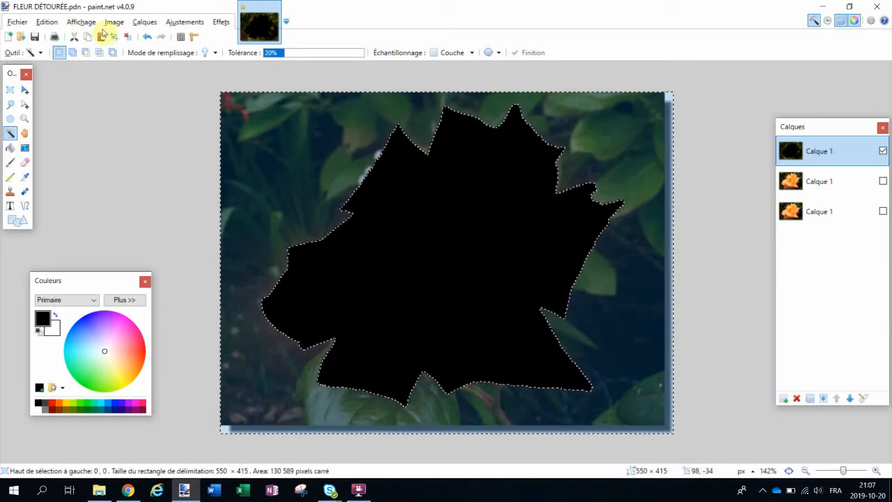
click(47, 22)
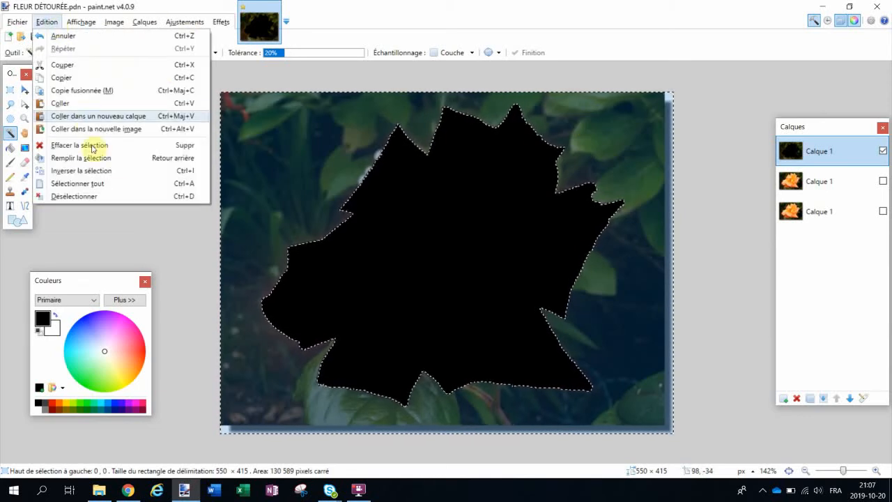
click(67, 65)
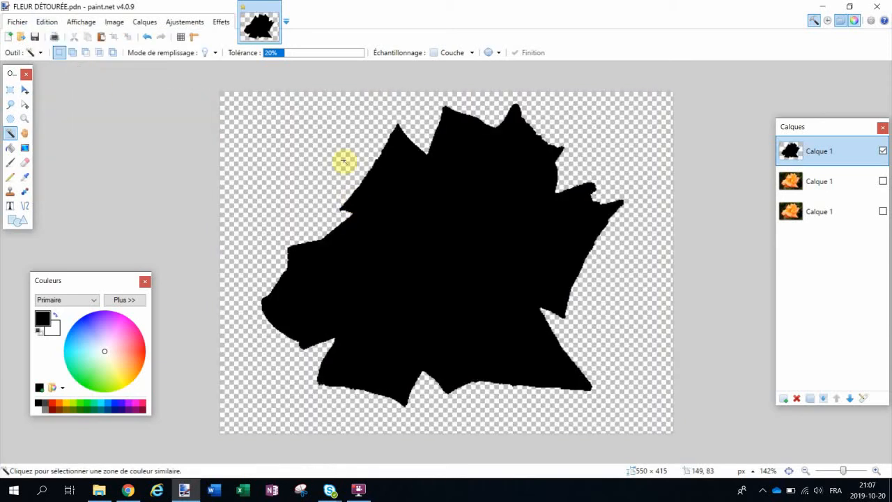
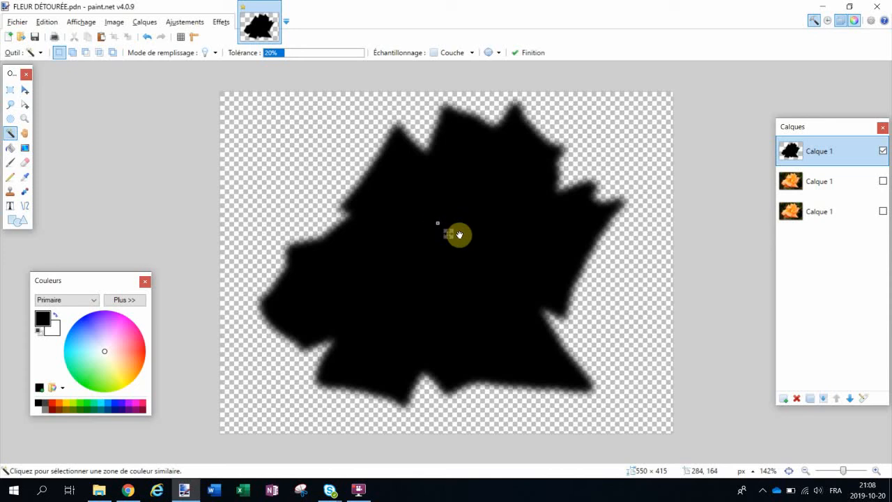
- Check the selection instruction in Chrome and select the black area of the blurred silhouette with the Magic Wand at 20% tolerance
click(409, 252)
key(alt+Tab)
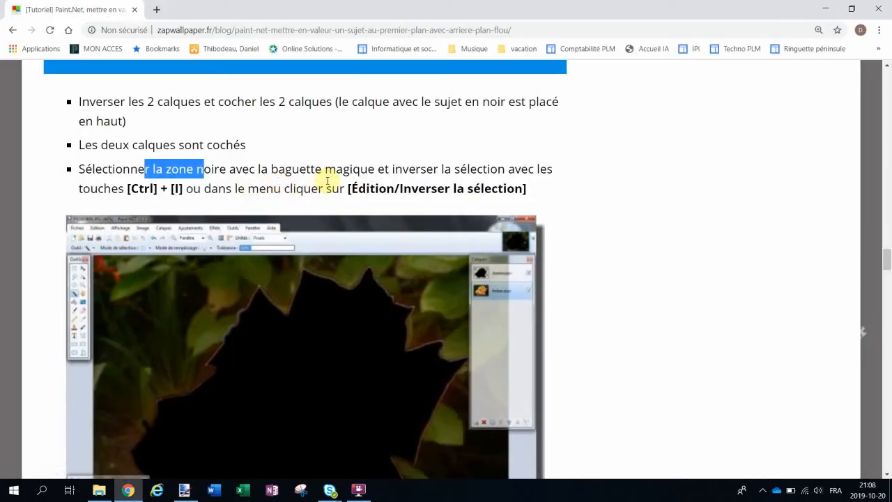
key(alt+Tab)
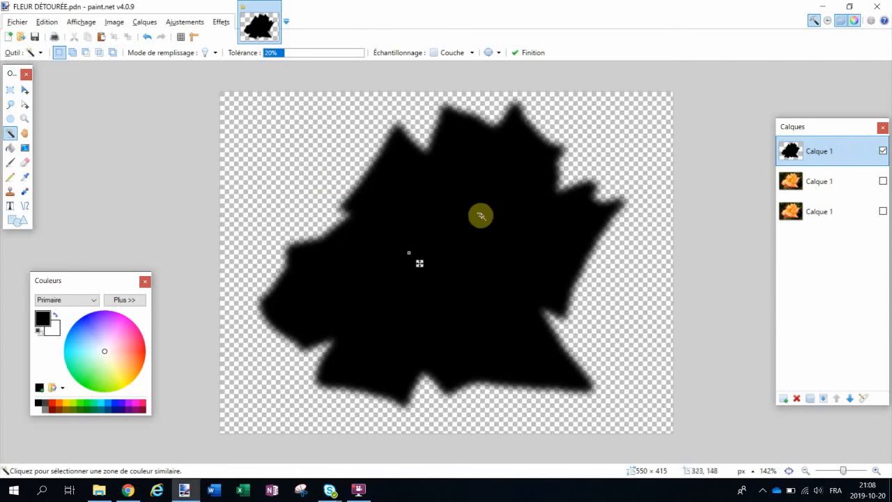
click(428, 216)
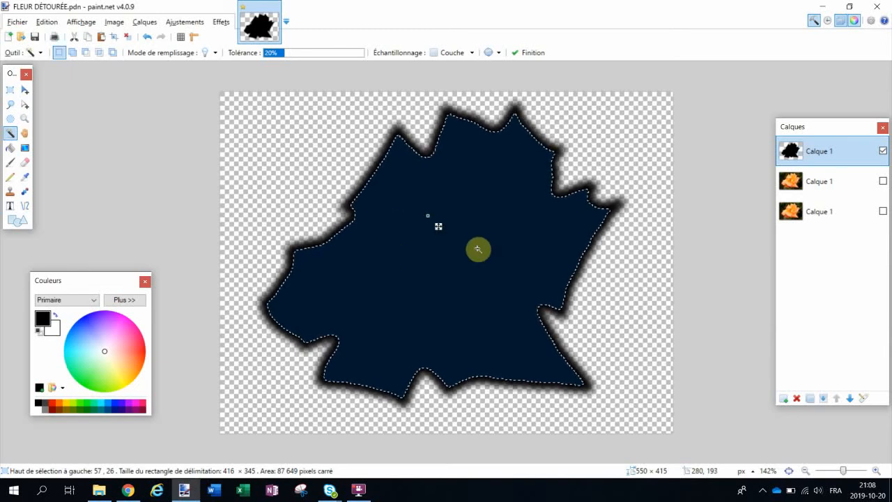
- Consult the same tutorial instruction in Chrome and invert the selection around the blurred silhouette in paint.net
key(alt+Tab)
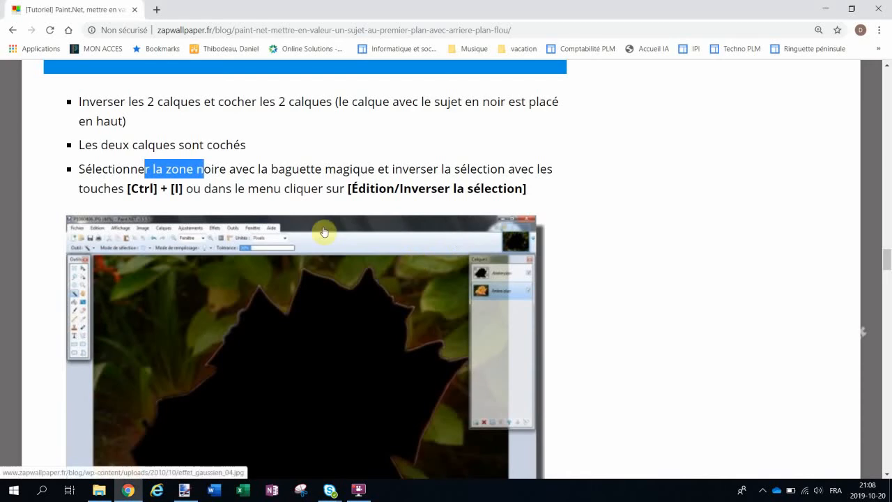
drag(306, 169, 387, 172)
key(alt+Tab)
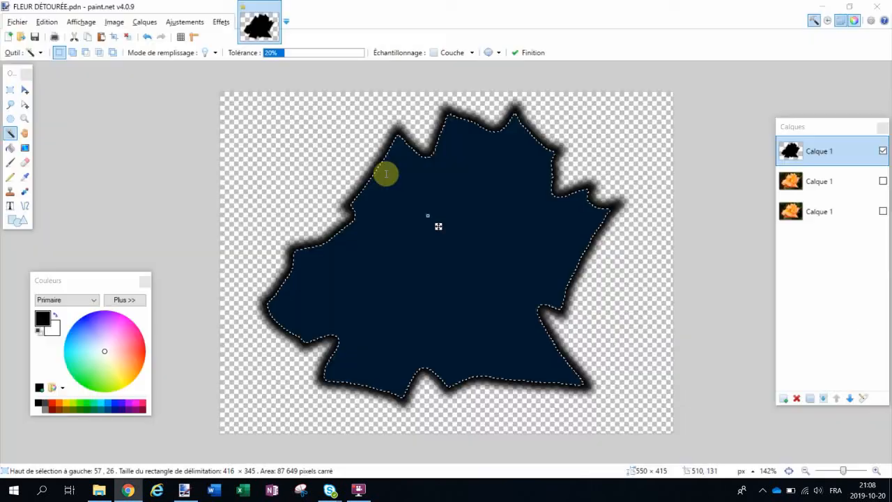
click(39, 21)
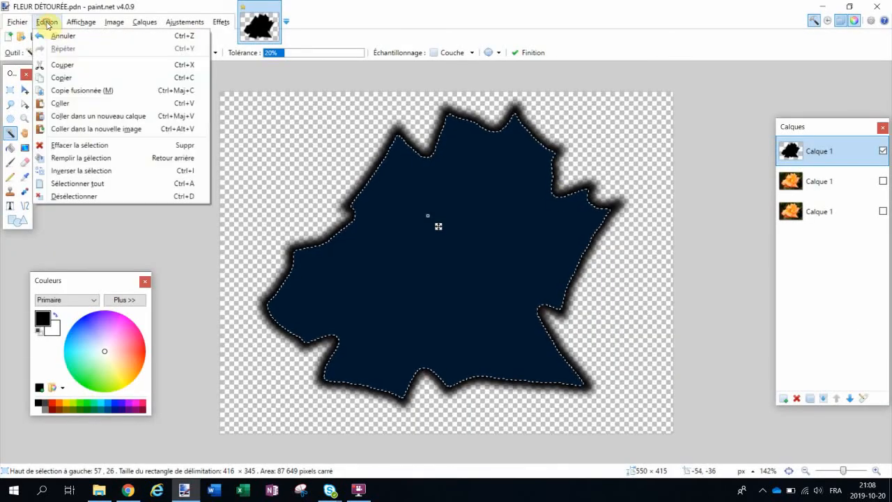
click(106, 167)
key(ctrl+i)
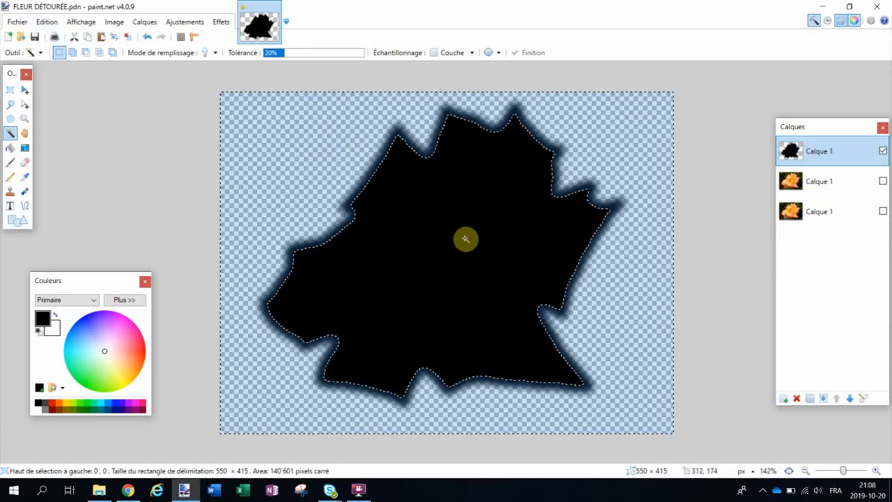
- Read on in the Chrome tutorial to the instructions for cutting the background out of the flower layer
key(alt+Tab)
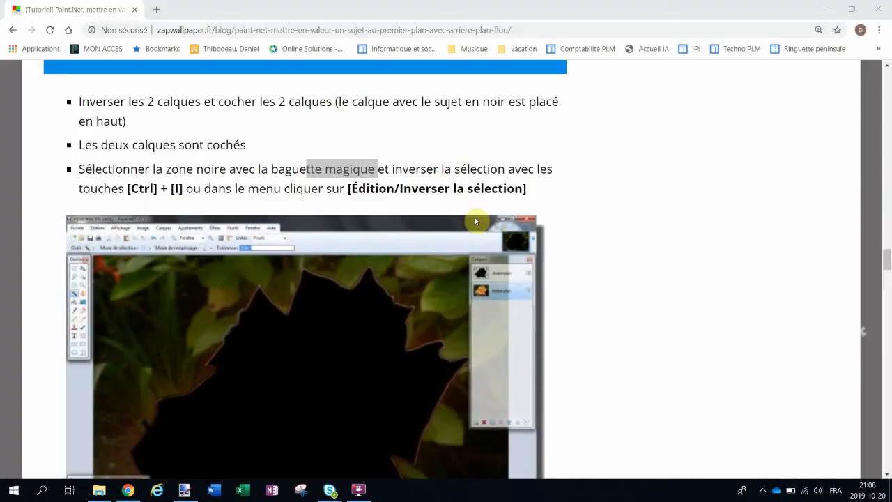
drag(234, 188, 331, 187)
scroll(330, 188, down, 8)
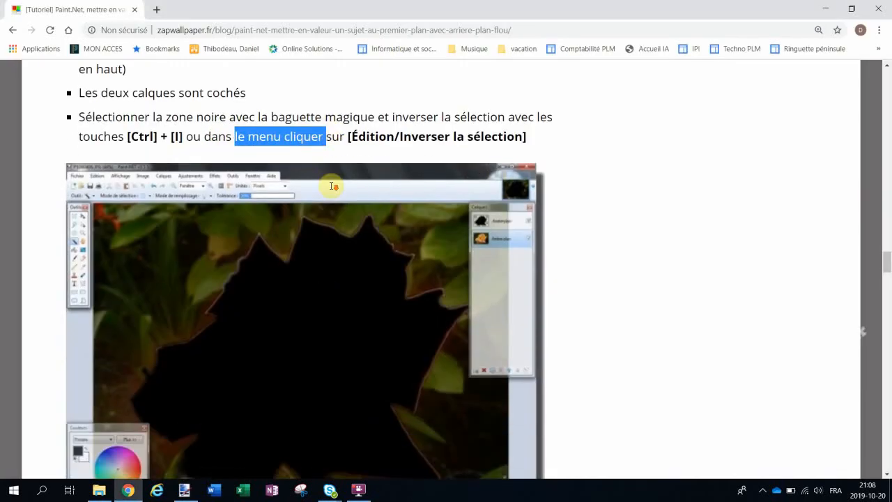
scroll(330, 188, down, 3)
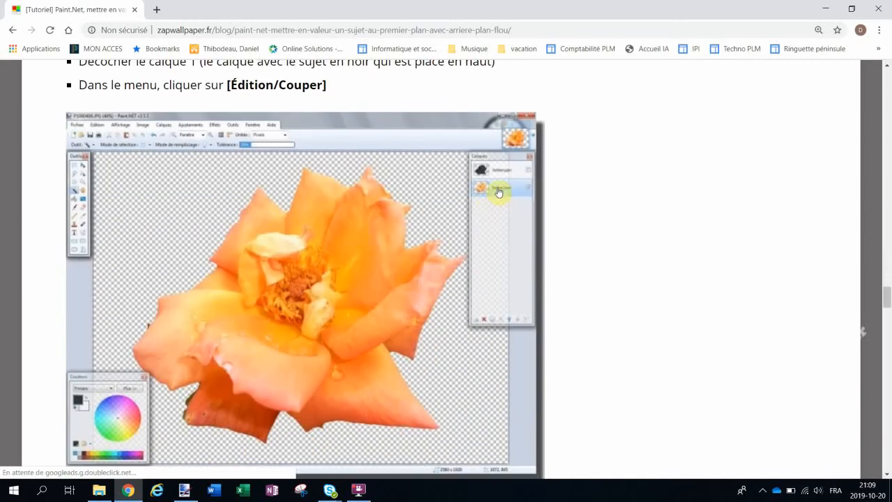
- In paint.net, delete the selected background from the middle flower layer and leave only that layer visible
key(alt+Tab)
click(825, 184)
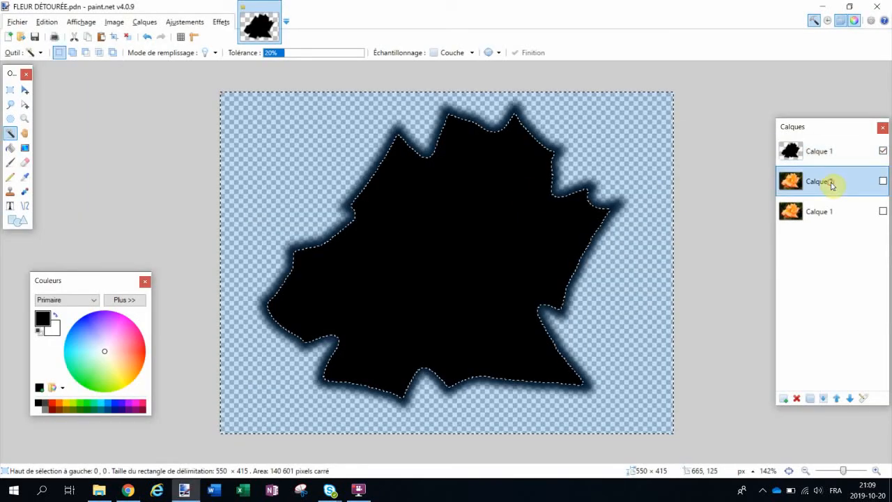
click(882, 183)
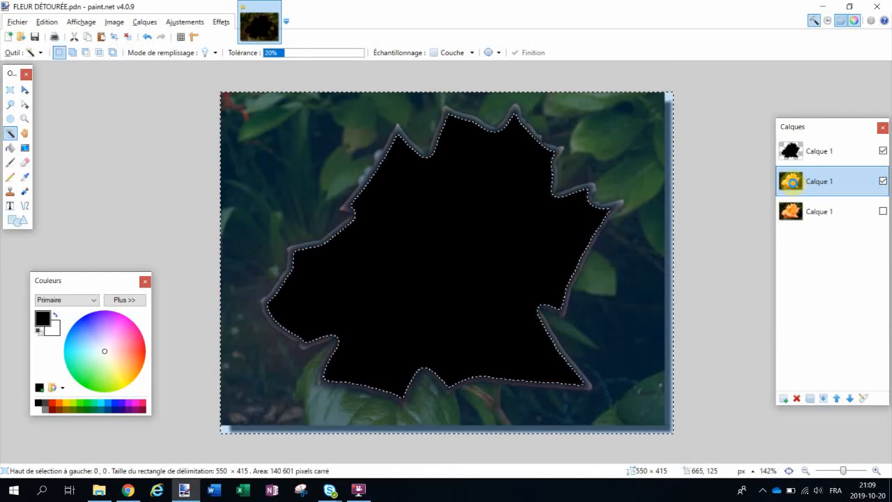
key(Delete)
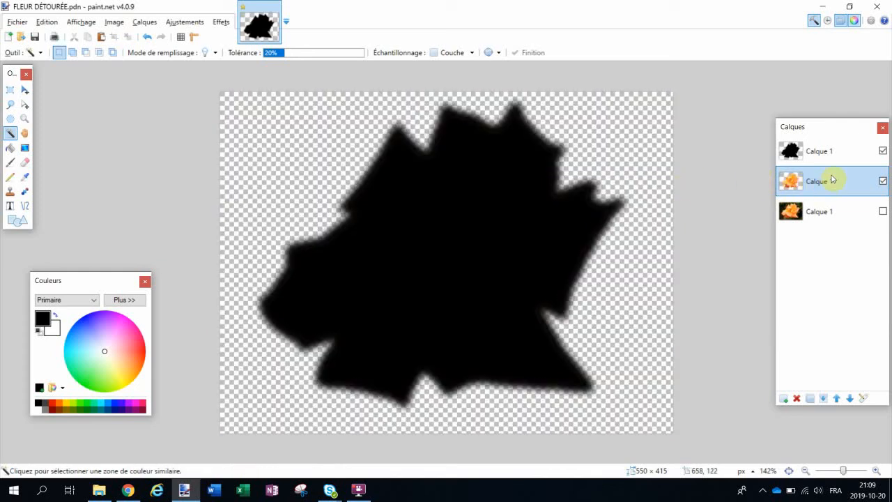
click(882, 151)
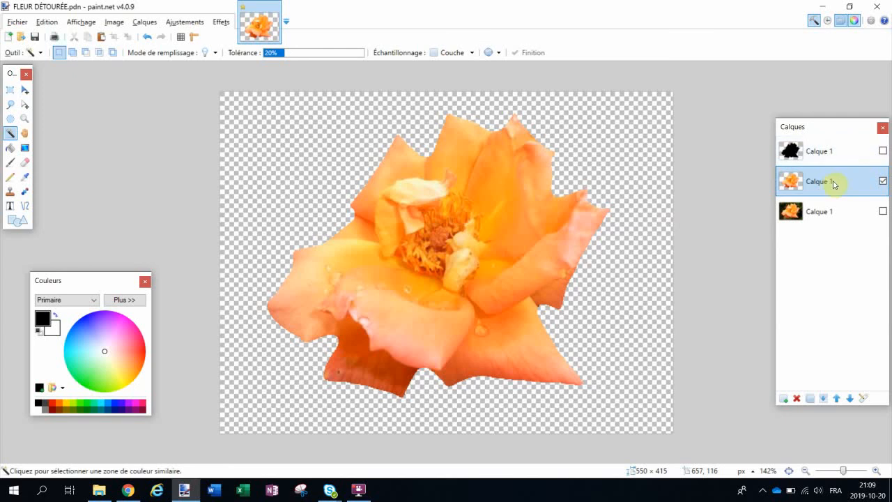
- Read the Étape 6 instructions in the Chrome tutorial on importing the source image as a layer
key(alt+Tab)
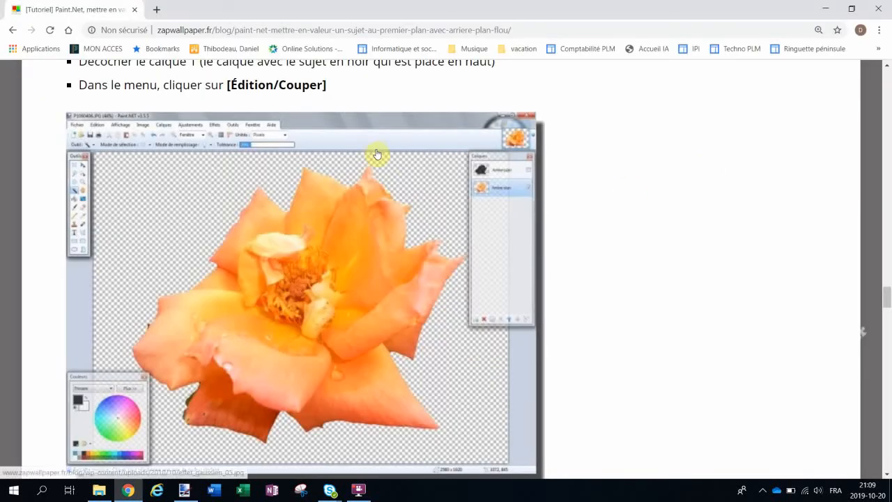
scroll(376, 154, down, 6)
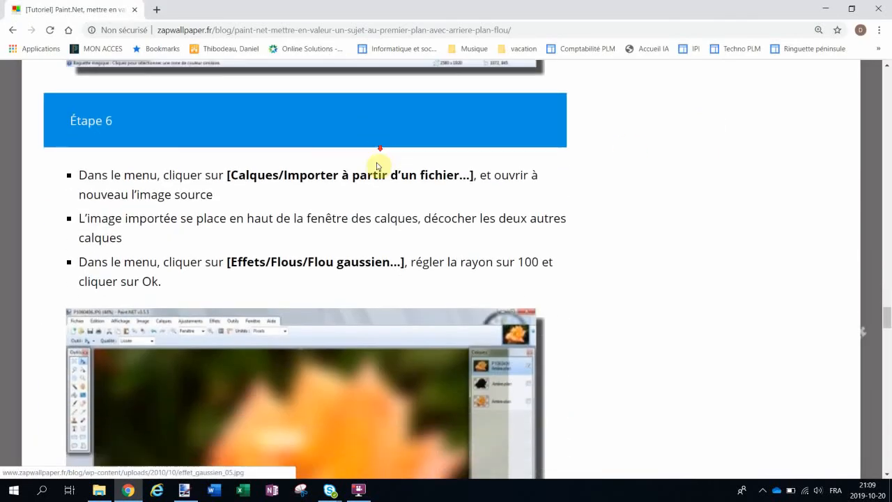
click(273, 177)
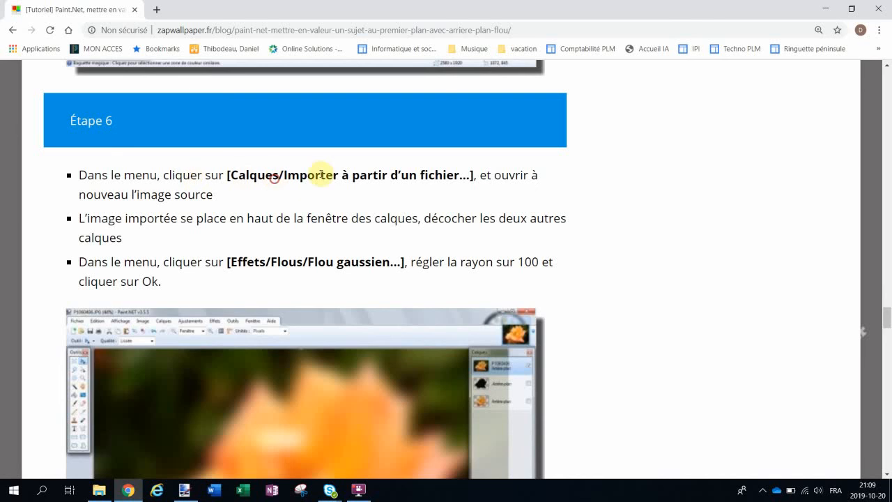
- Consult the Étape 6 import instruction, and in paint.net duplicate the bottom flower layer and leave only the upper copy visible
drag(320, 174, 338, 175)
scroll(175, 179, down, 1)
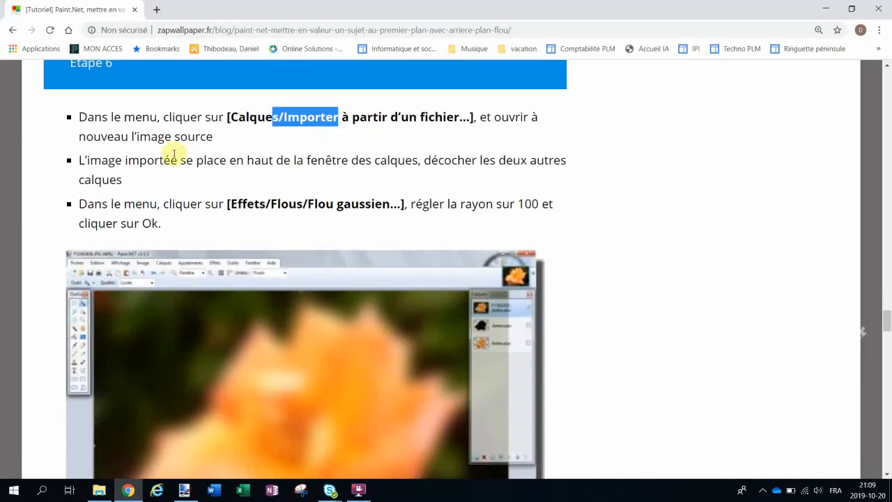
key(alt+Tab)
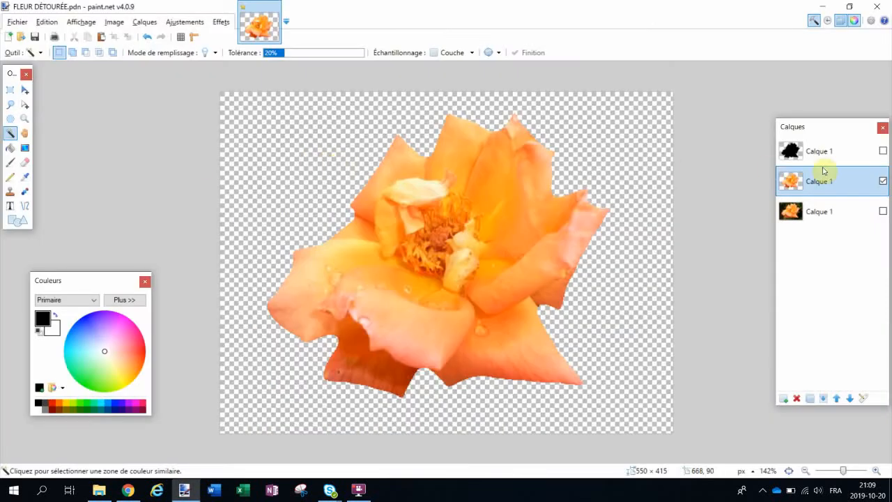
click(821, 212)
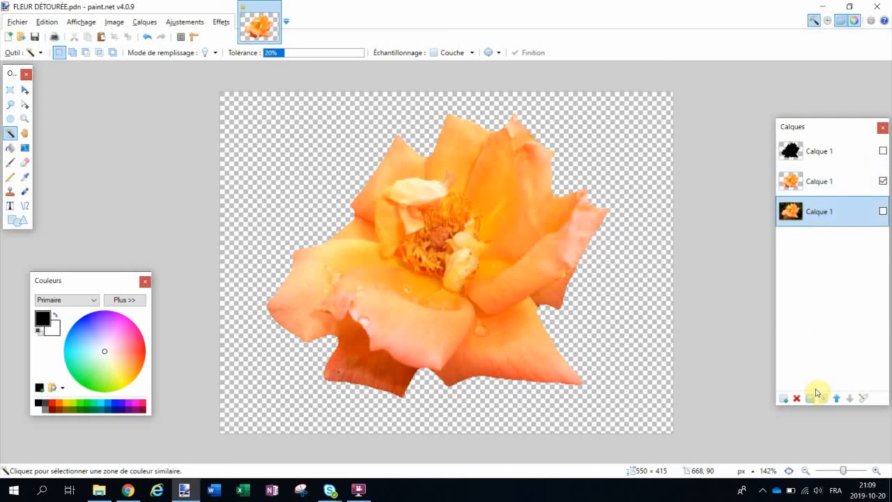
click(813, 400)
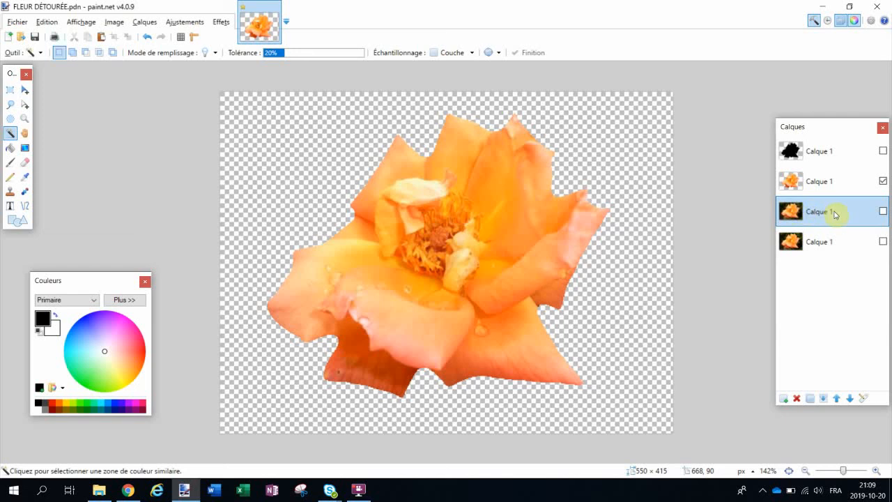
click(883, 181)
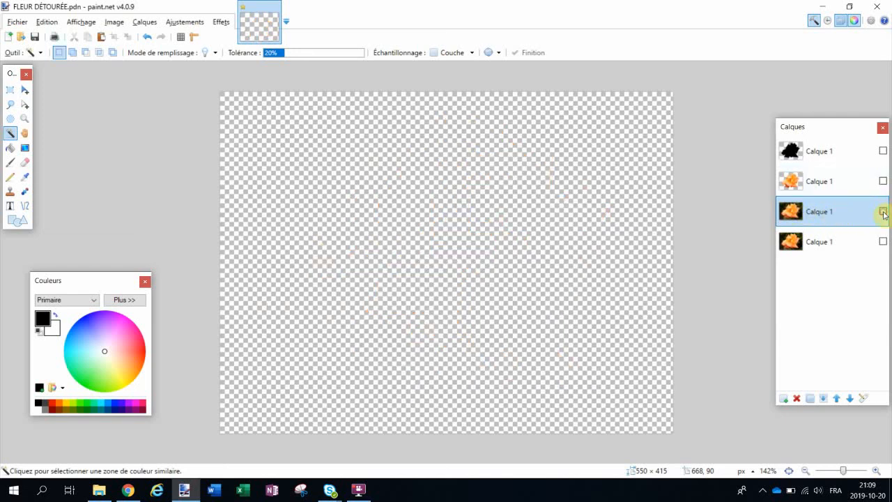
click(883, 211)
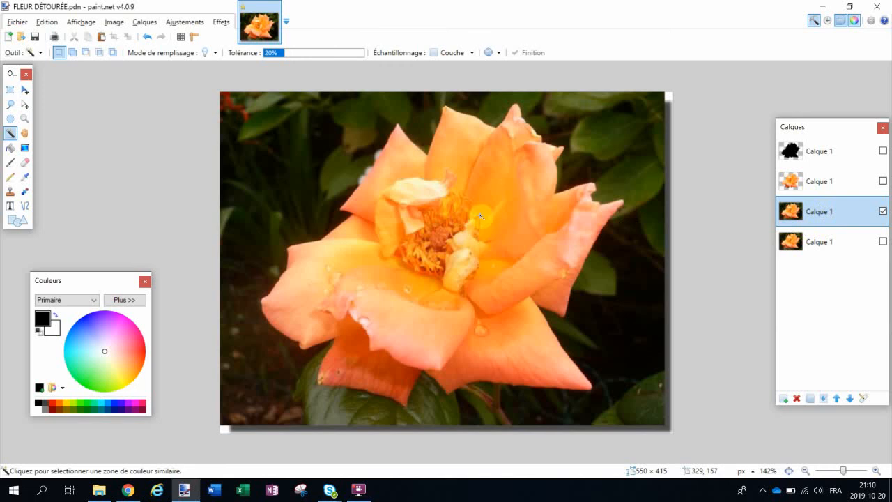
- Read the Chrome tutorial's remaining Étape 6 instructions on unchecking the other layers and applying a Gaussian blur
key(alt+Tab)
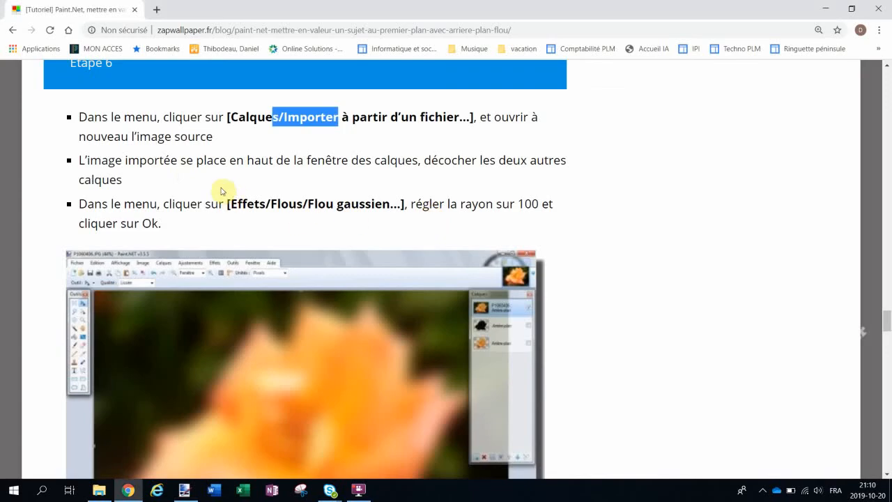
click(162, 162)
drag(161, 162, 243, 161)
scroll(241, 159, down, 1)
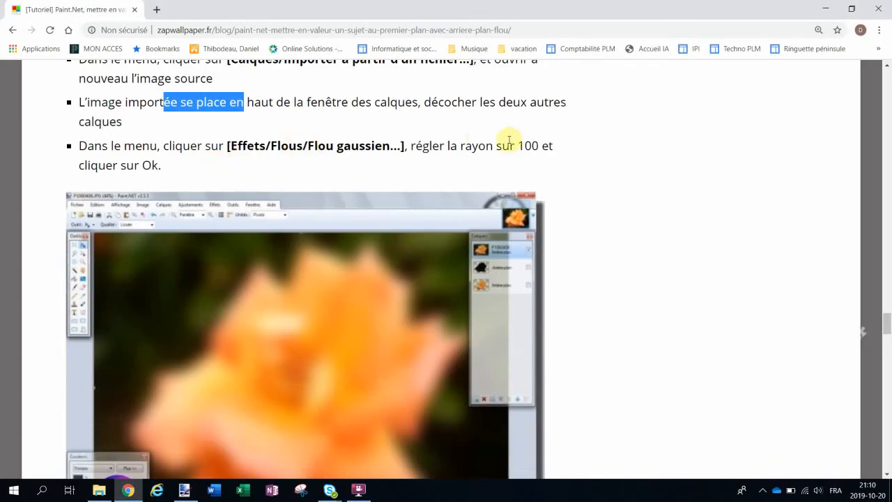
drag(365, 147, 487, 146)
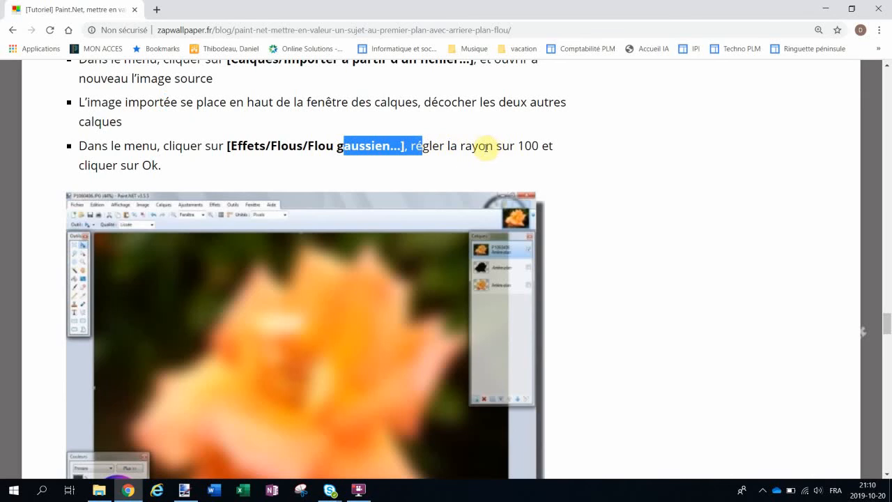
- In paint.net, apply a Gaussian blur with a radius of 10 to the duplicated flower layer
key(alt+Tab)
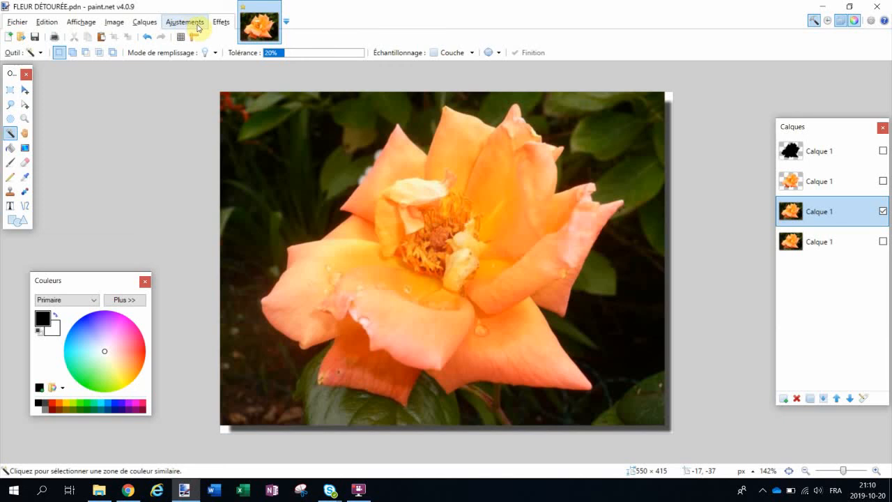
click(220, 23)
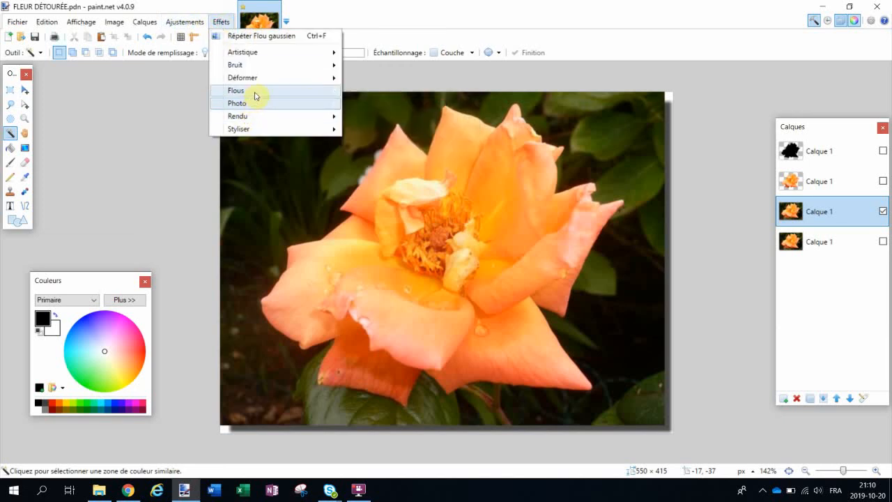
mouse_move(255, 91)
click(377, 155)
drag(440, 246, 541, 168)
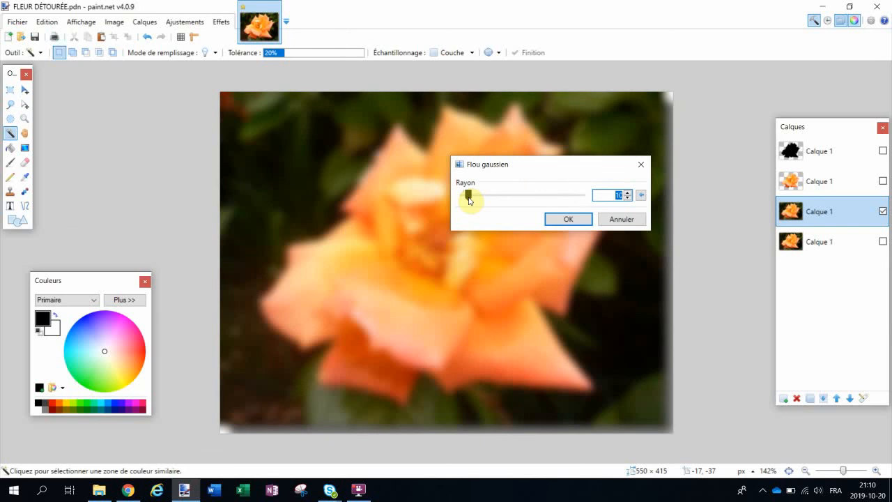
click(569, 219)
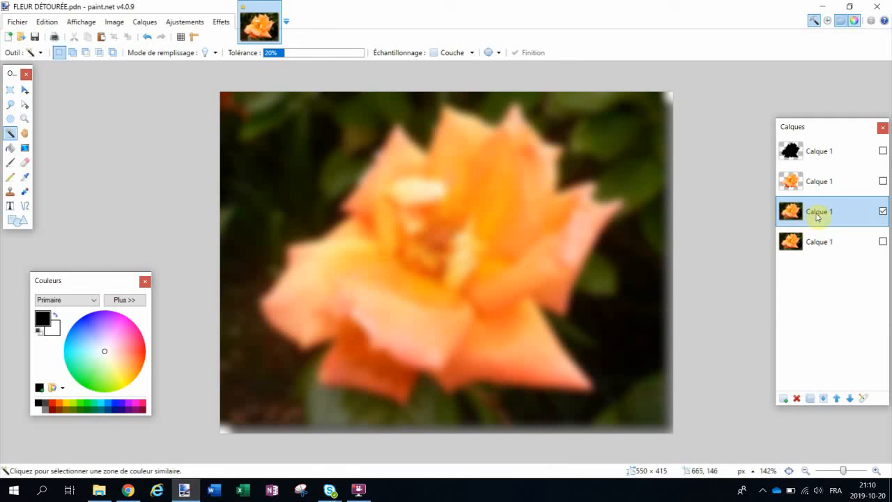
- Read the Étape 7 instructions in the Chrome tutorial on reordering the layers and choosing which ones to show
key(alt+Tab)
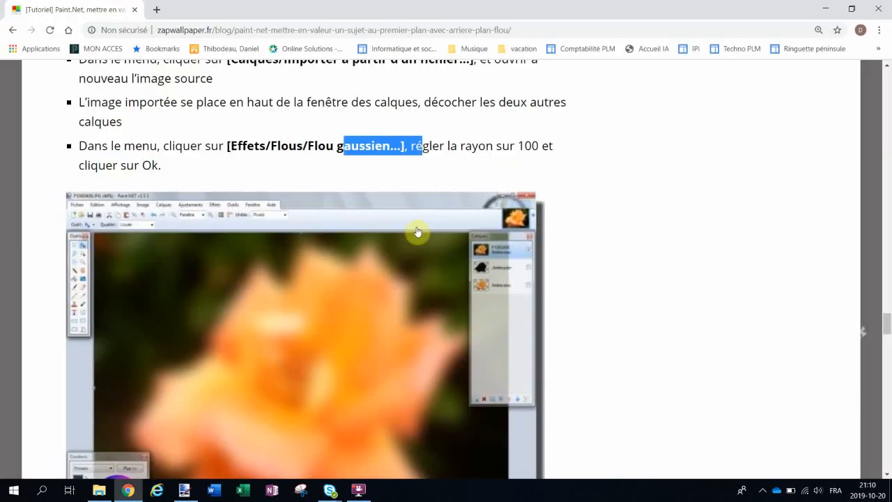
scroll(315, 157, down, 8)
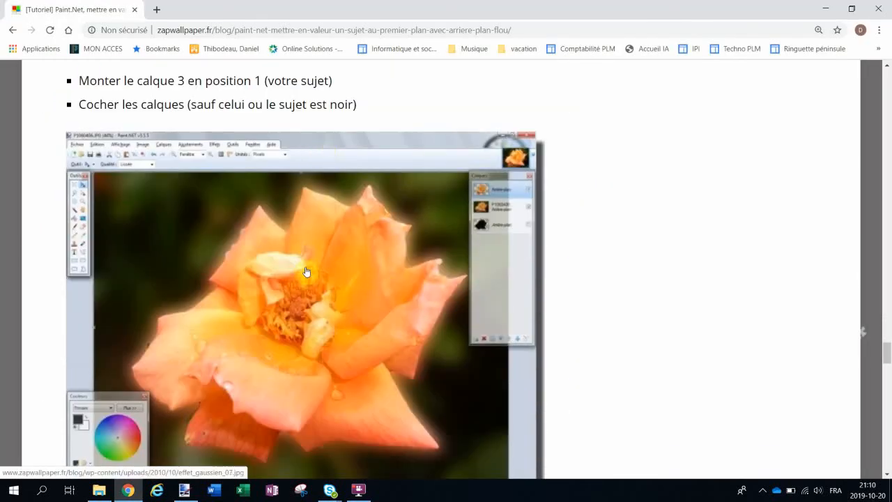
scroll(273, 210, up, 2)
scroll(305, 193, down, 1)
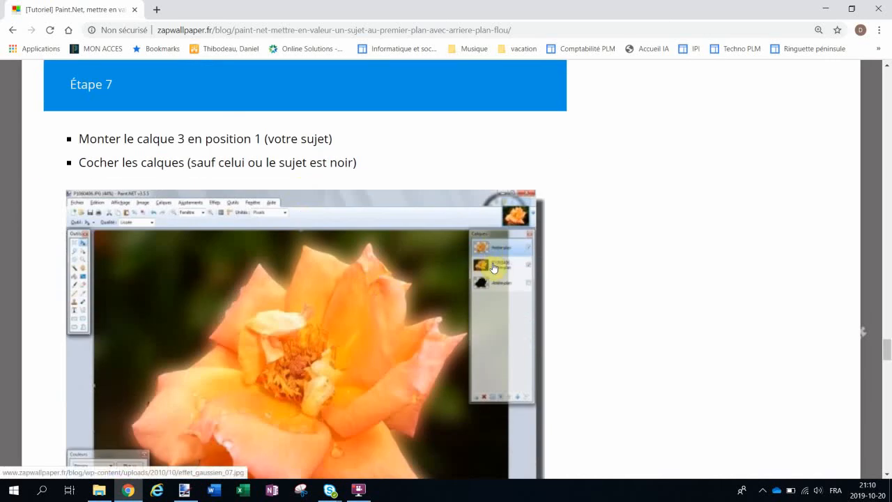
scroll(376, 259, down, 1)
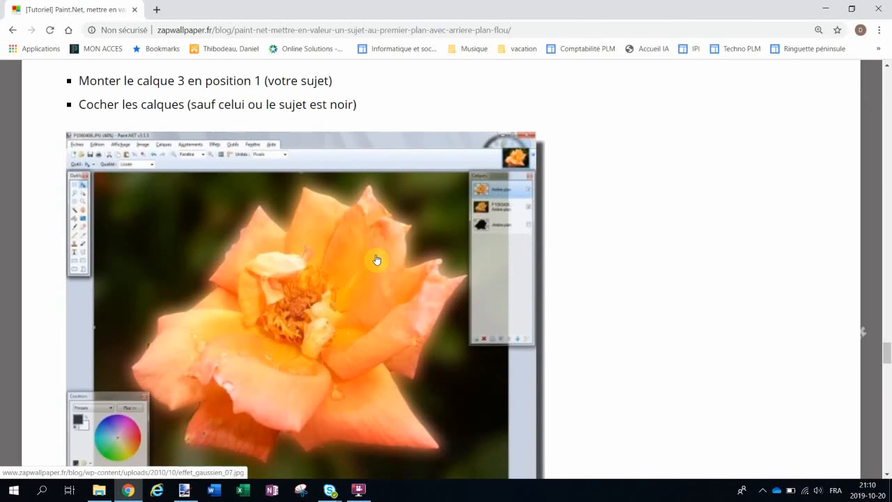
- In paint.net, move the cut-out flower layer above the black silhouette layer and make it visible
key(alt+Tab)
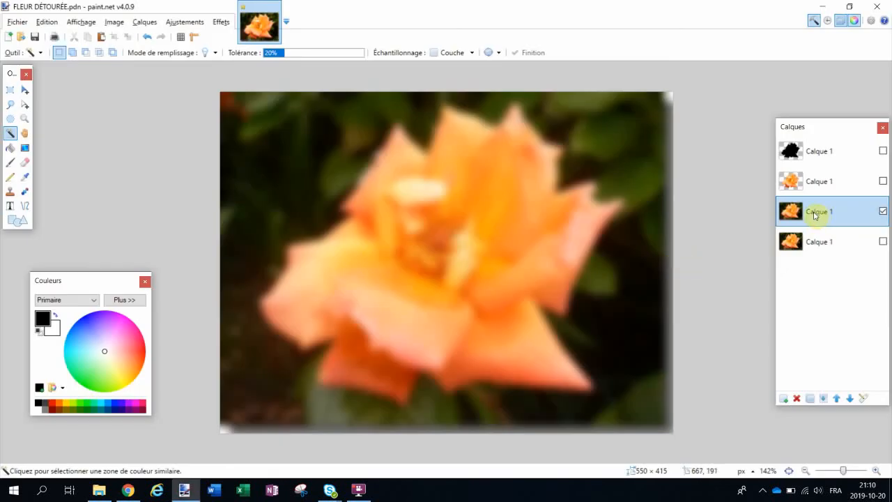
click(817, 184)
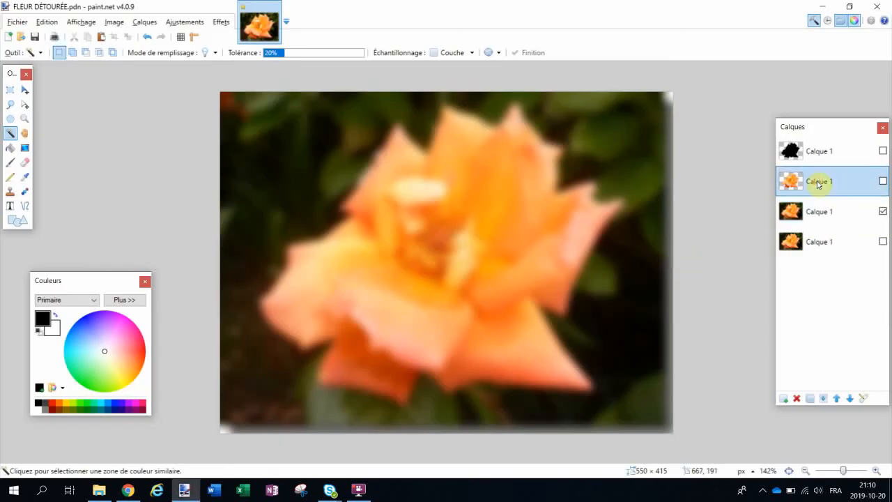
drag(818, 183, 819, 150)
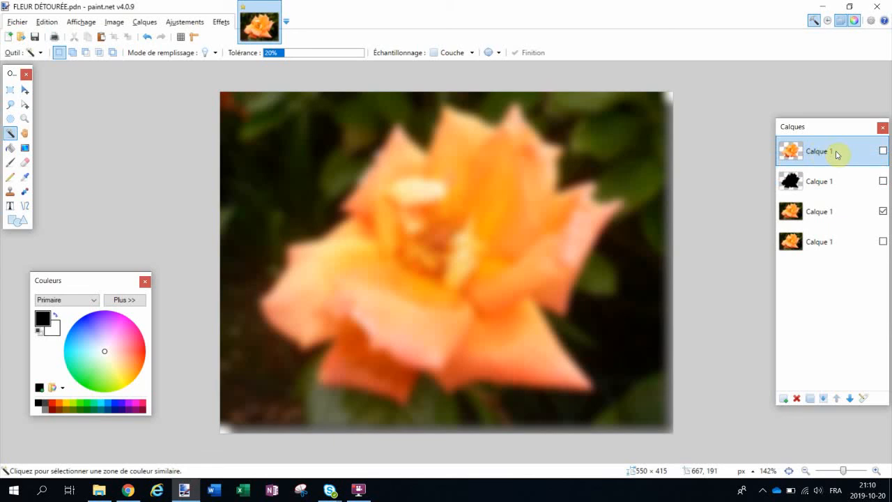
click(881, 152)
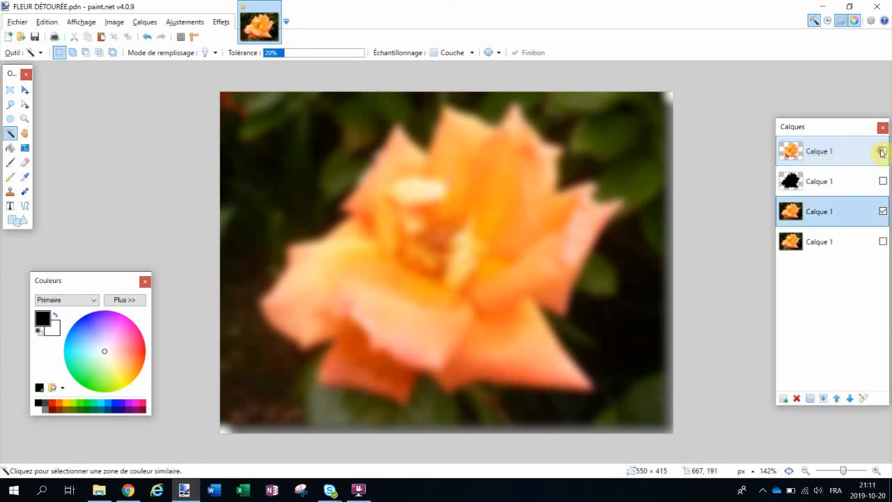
click(882, 152)
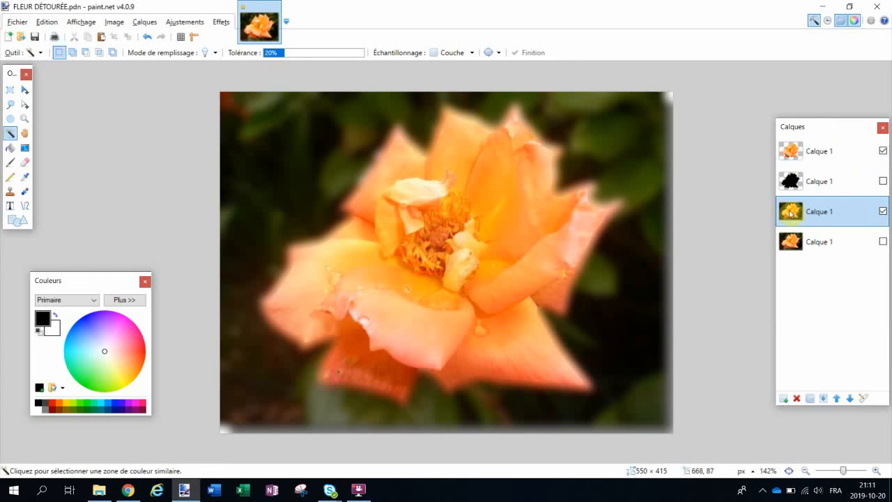
double_click(793, 156)
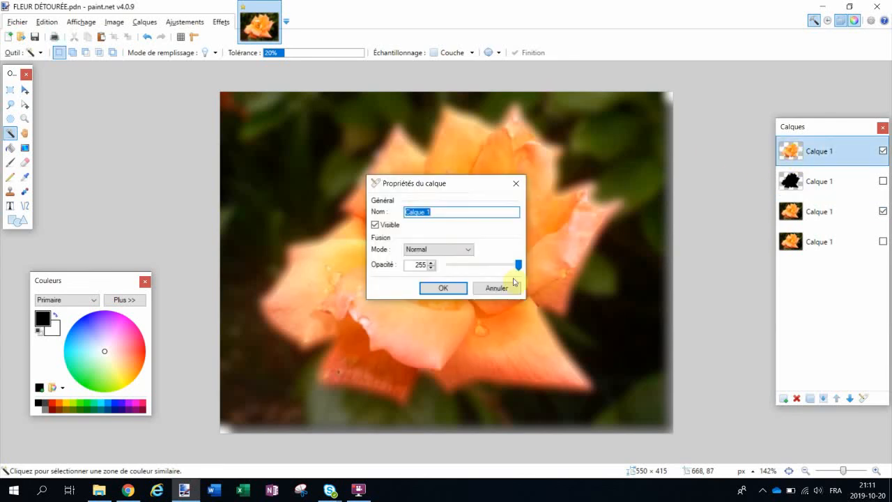
click(488, 287)
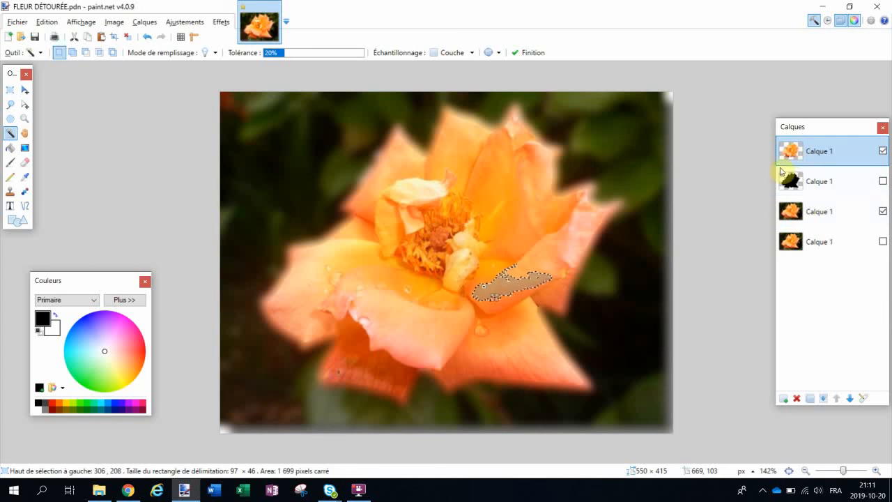
click(822, 185)
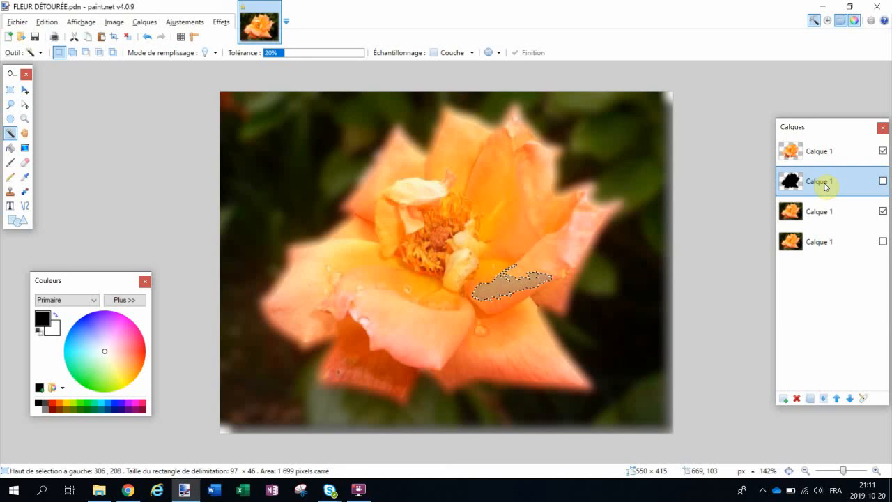
key(ctrl+d)
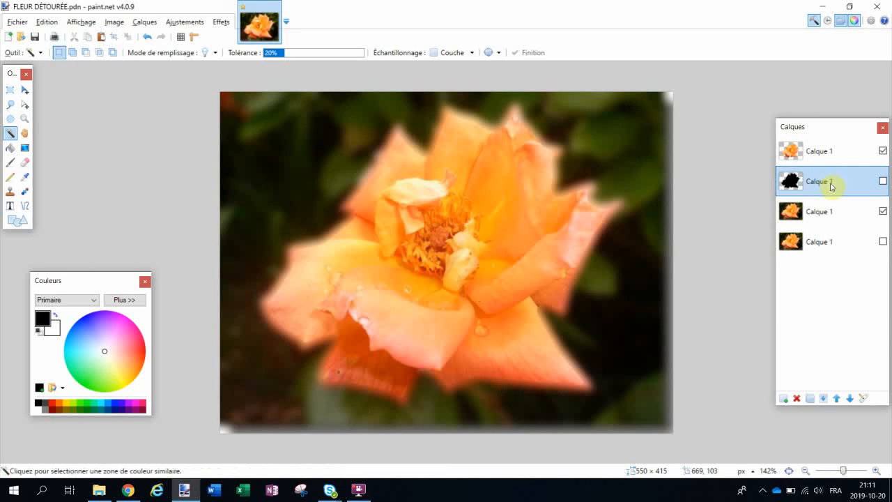
- Make the black silhouette layer visible and try the Multiplicateur and Additif blend modes on it in its layer properties
click(883, 183)
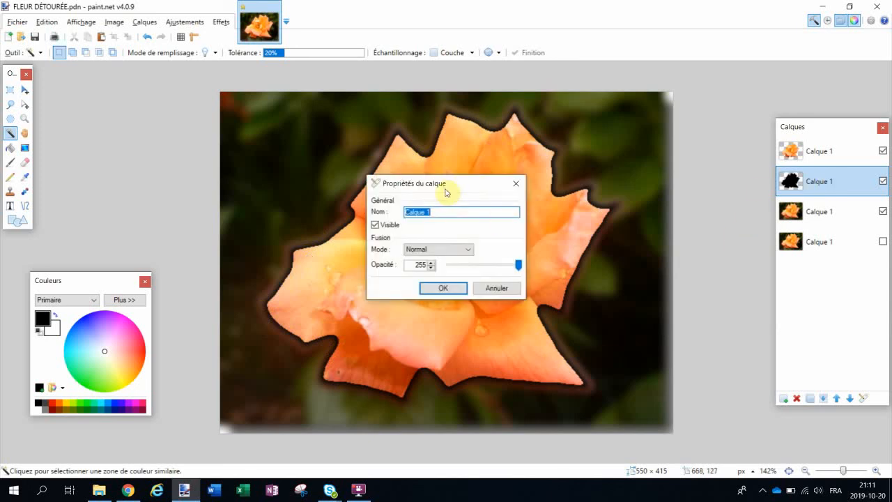
drag(445, 192, 691, 109)
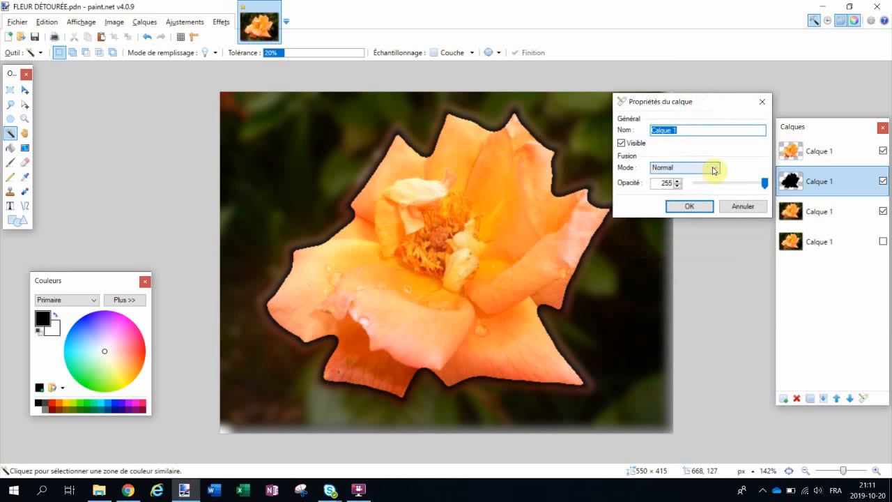
click(714, 170)
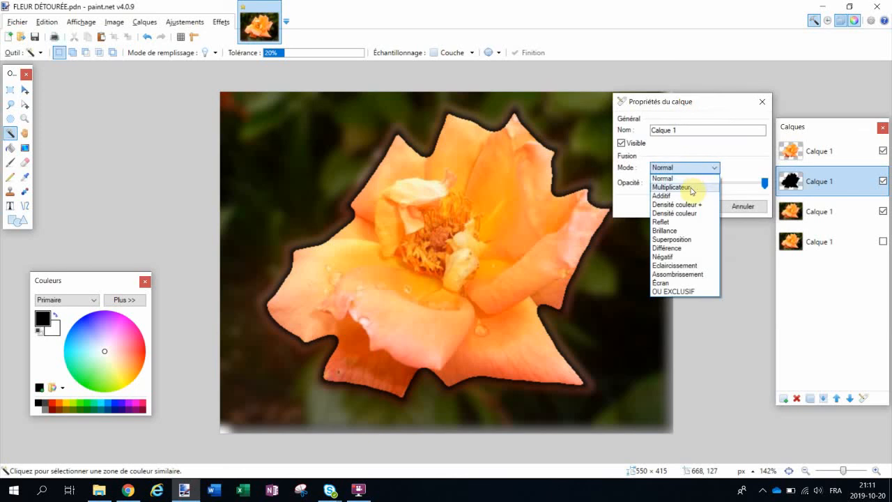
click(692, 188)
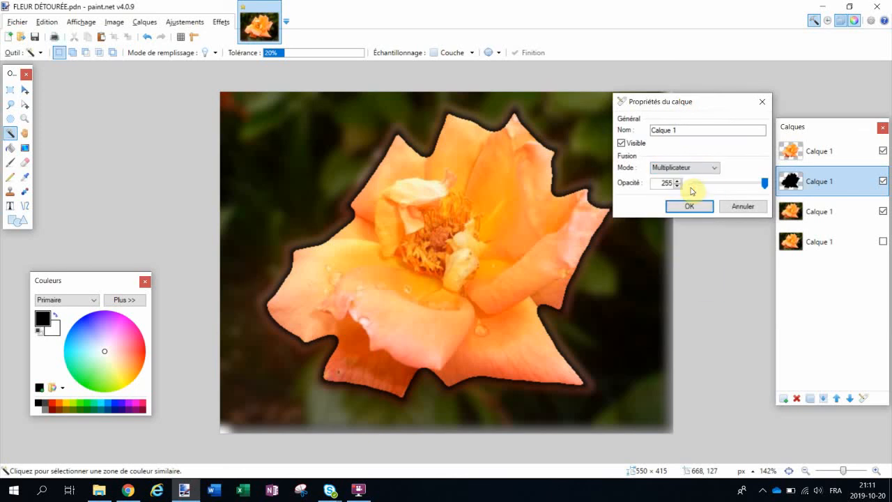
click(712, 170)
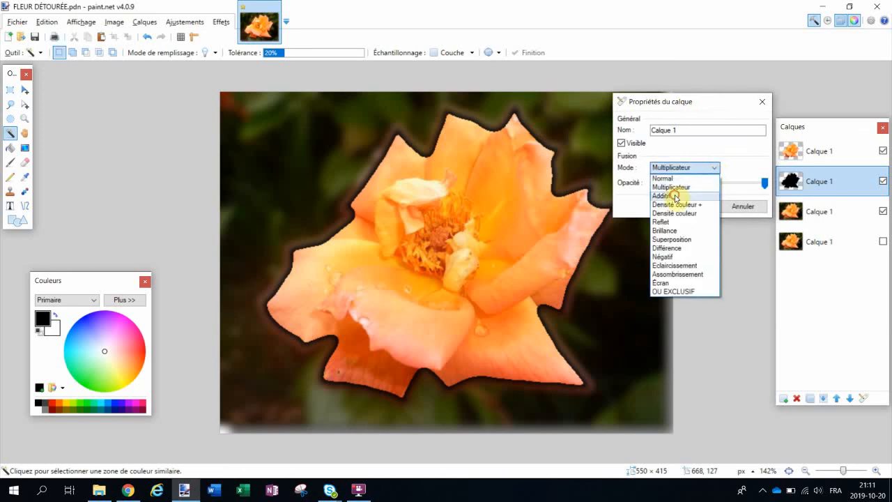
click(675, 197)
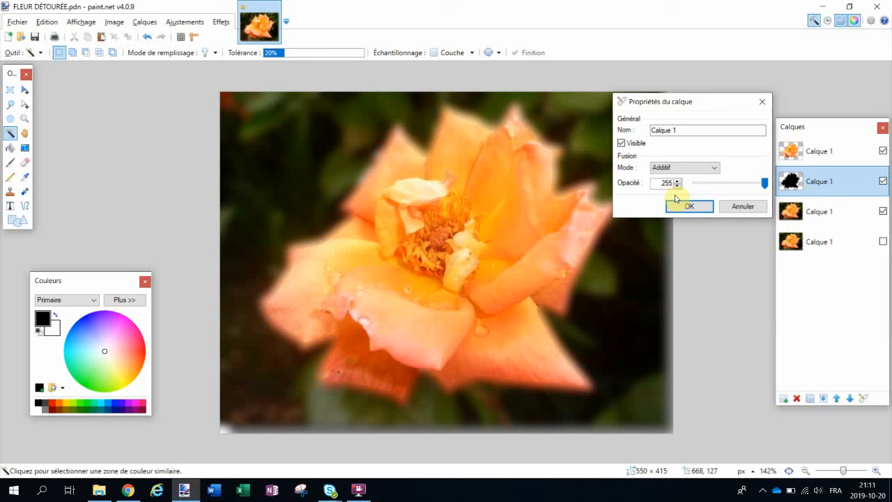
- Switch the black silhouette layer's visibility off and on to compare the image with and without the Additif blend
click(622, 144)
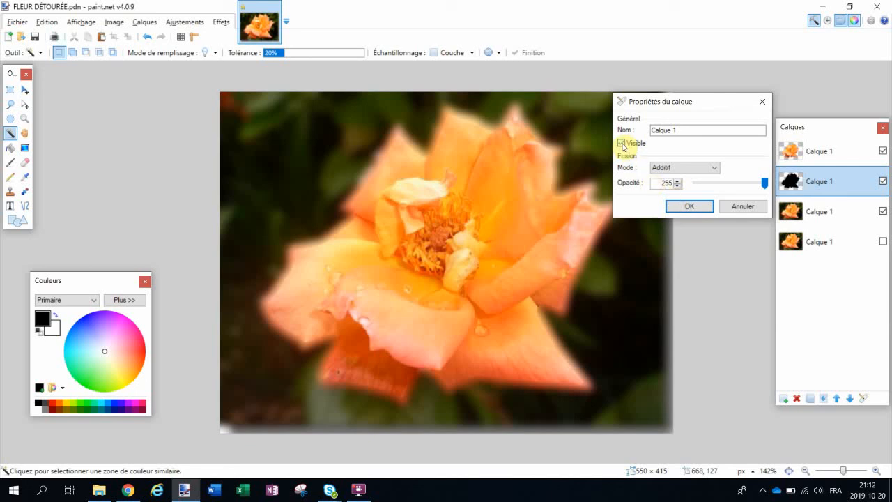
click(622, 144)
click(622, 144)
- Try the Densité couleur + and Densité couleur blend modes on the silhouette layer, toggling its visibility to compare the latter
click(704, 169)
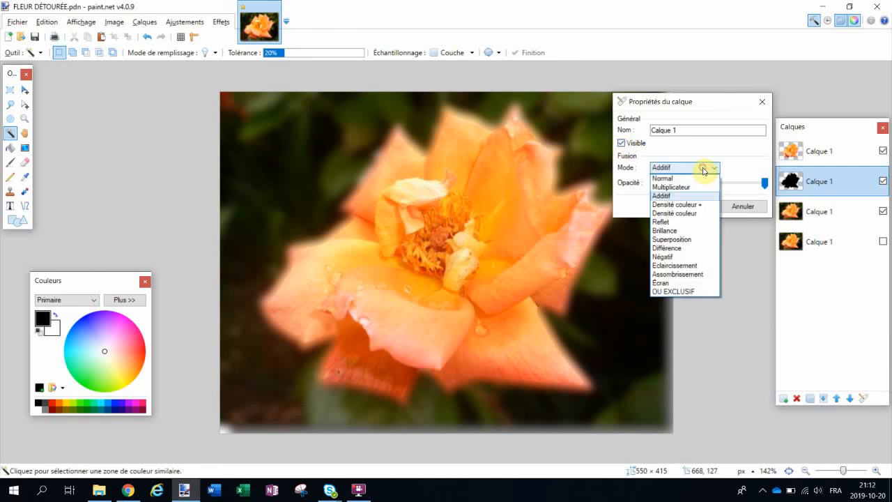
click(679, 205)
click(685, 174)
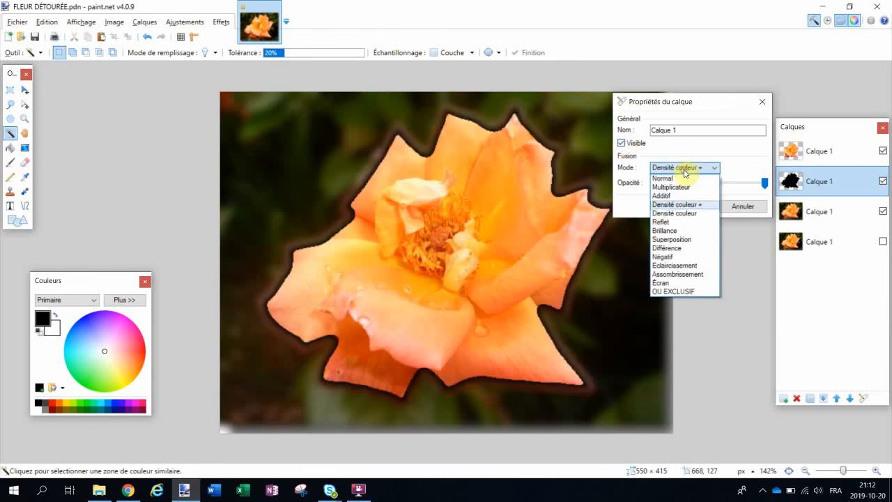
click(685, 212)
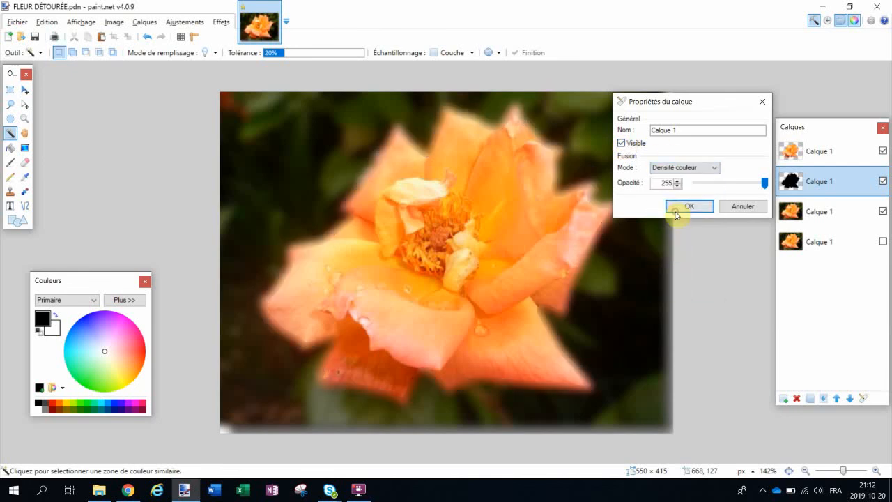
click(622, 143)
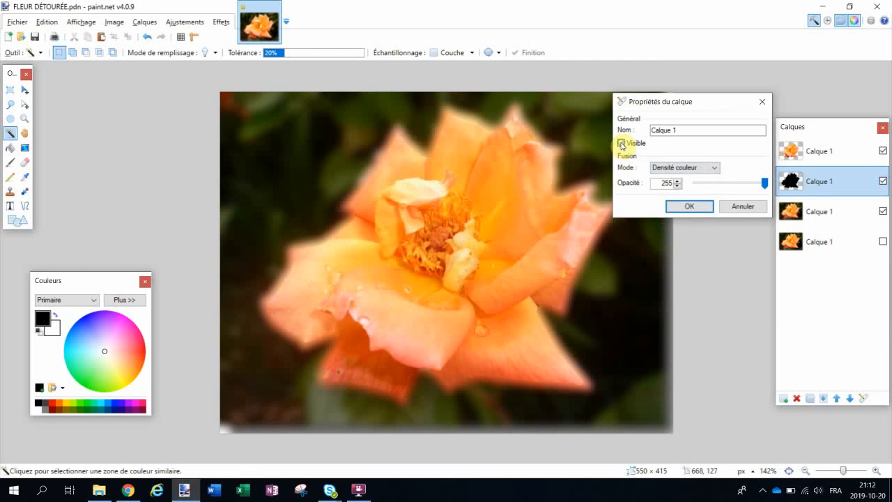
click(622, 144)
click(621, 143)
- Set the silhouette layer's blend mode to Reflet, compare it with the layer hidden and shown, and apply the properties
click(695, 168)
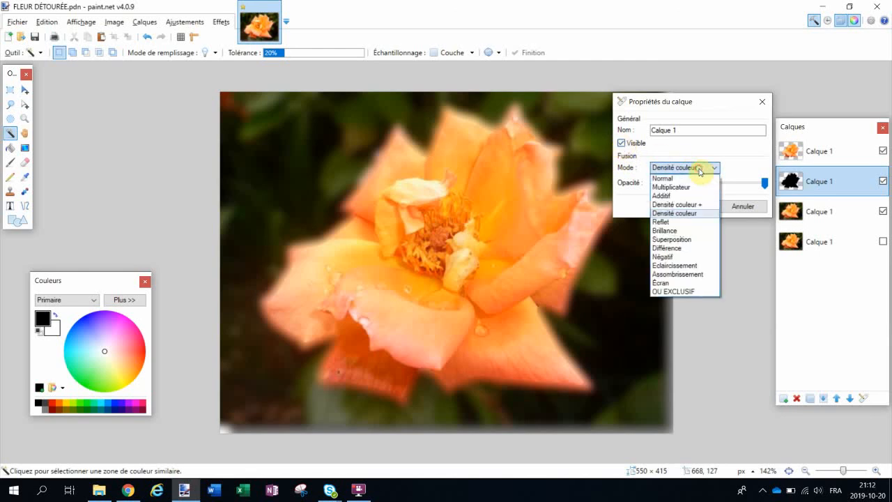
click(680, 221)
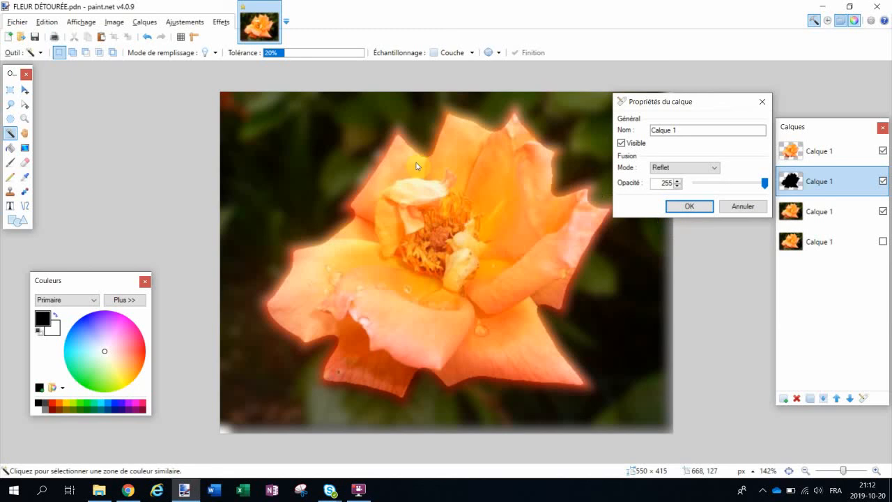
click(622, 144)
click(622, 144)
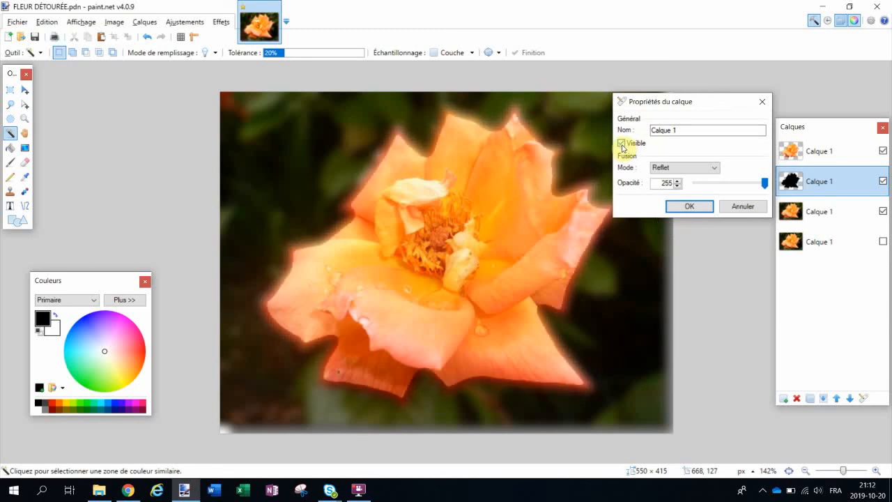
click(690, 208)
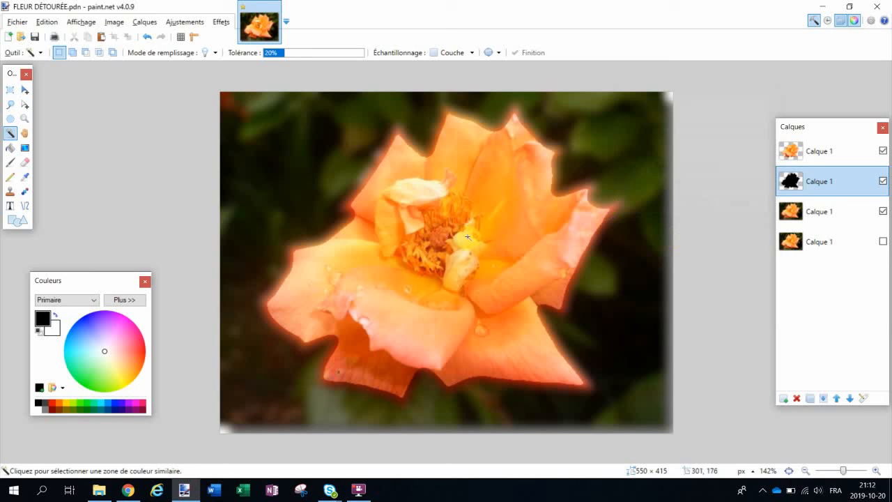